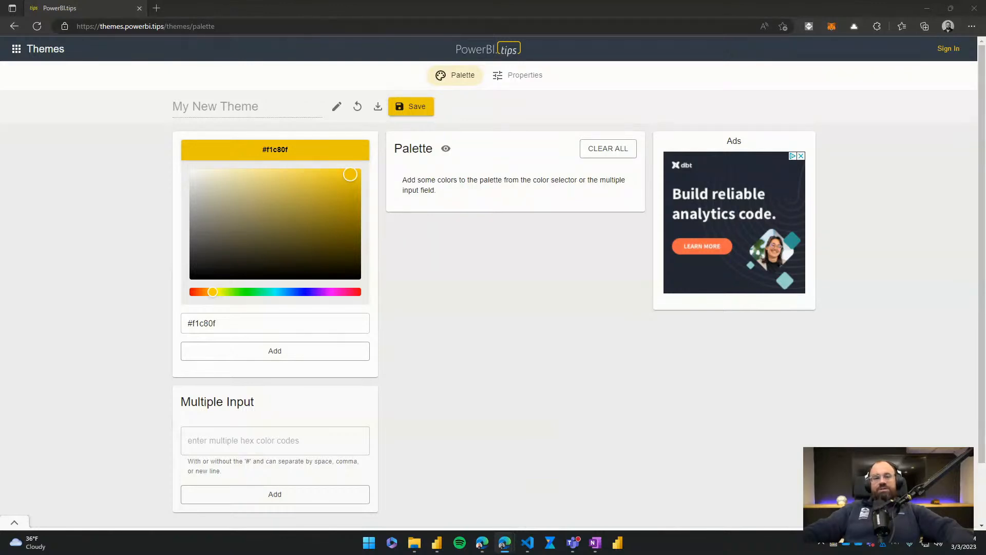
# - Add the green #1af20f, light blue #0fa7f2 and blue #2f0ff2 to the theme palette
pyautogui.moveTo(212, 291); pyautogui.dragTo(307, 292)
pyautogui.click(274, 352)
pyautogui.click(280, 351)
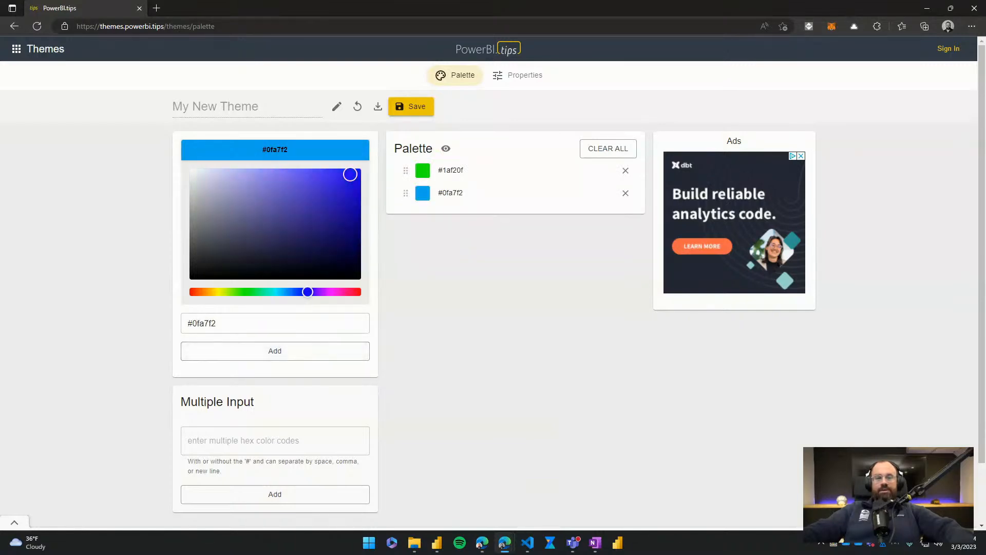
pyautogui.click(275, 351)
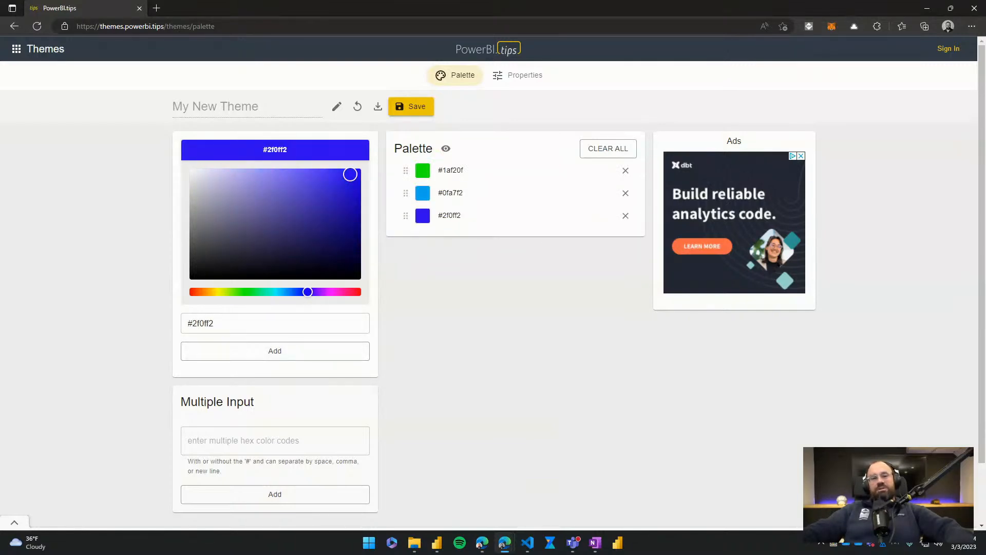
# - View the theme's properties page and sign in to the PowerBI.tips account
pyautogui.click(518, 75)
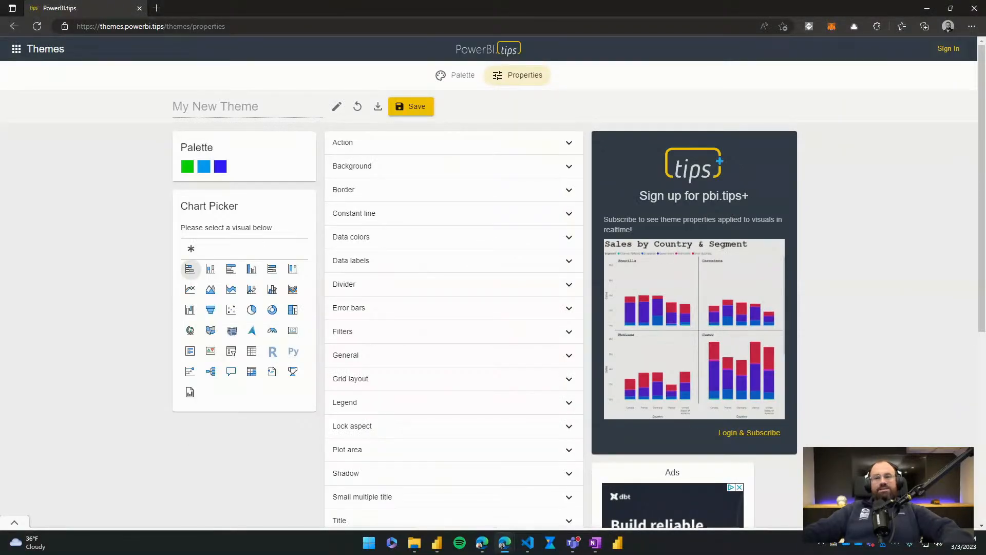
pyautogui.click(948, 49)
pyautogui.click(489, 292)
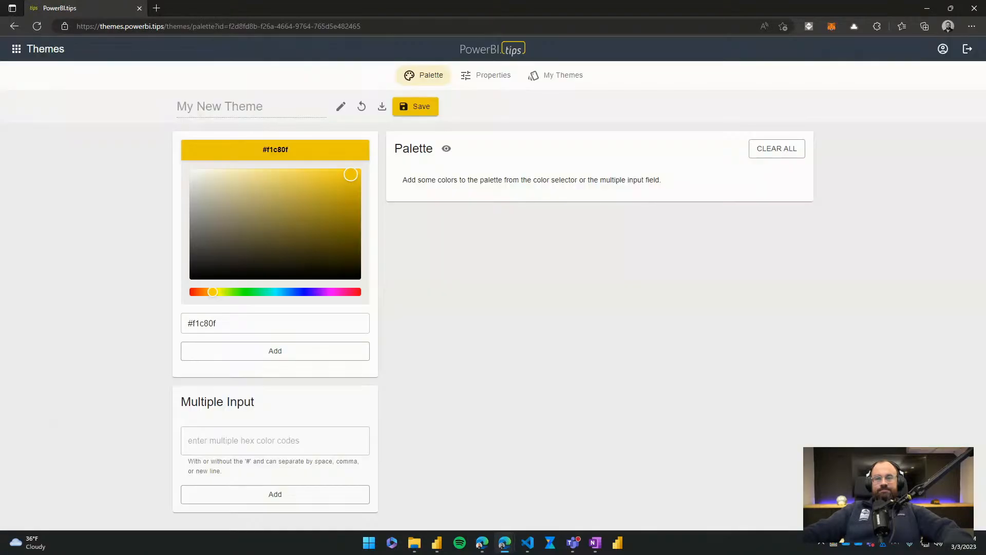
# - Add the yellow #f1c80f and the green #0ff25b to the new theme's palette
pyautogui.moveTo(213, 292); pyautogui.dragTo(311, 292)
pyautogui.click(267, 351)
pyautogui.click(275, 351)
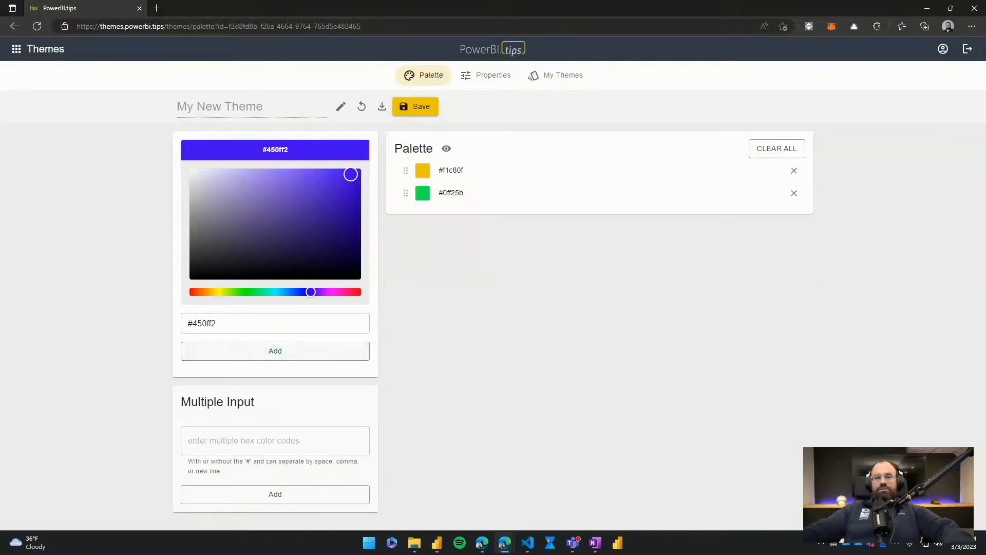
# - Open the theme properties for the Stacked Bar Chart and test selecting a bar in the live preview
pyautogui.click(486, 75)
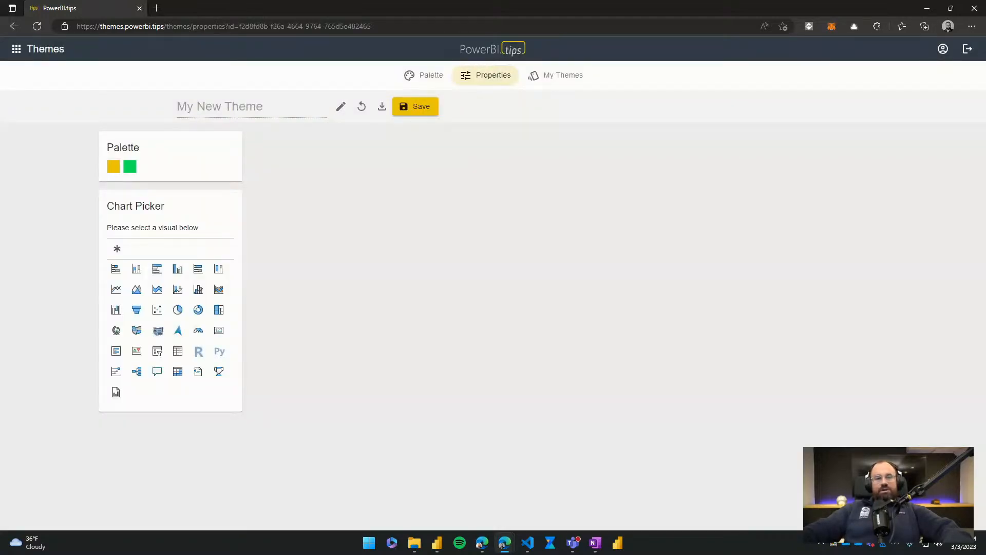
pyautogui.click(115, 269)
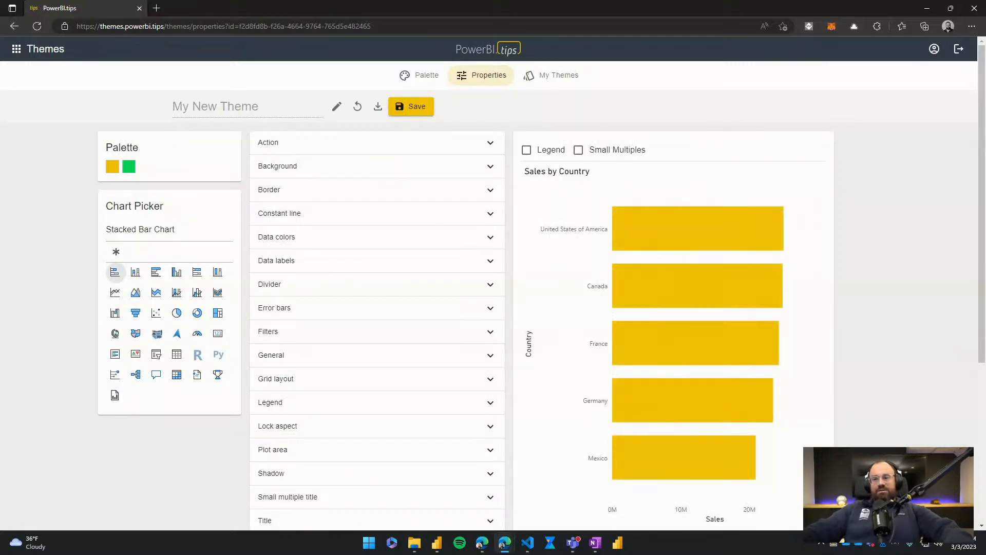
pyautogui.scroll(-4, 377, 329)
pyautogui.scroll(4, 377, 329)
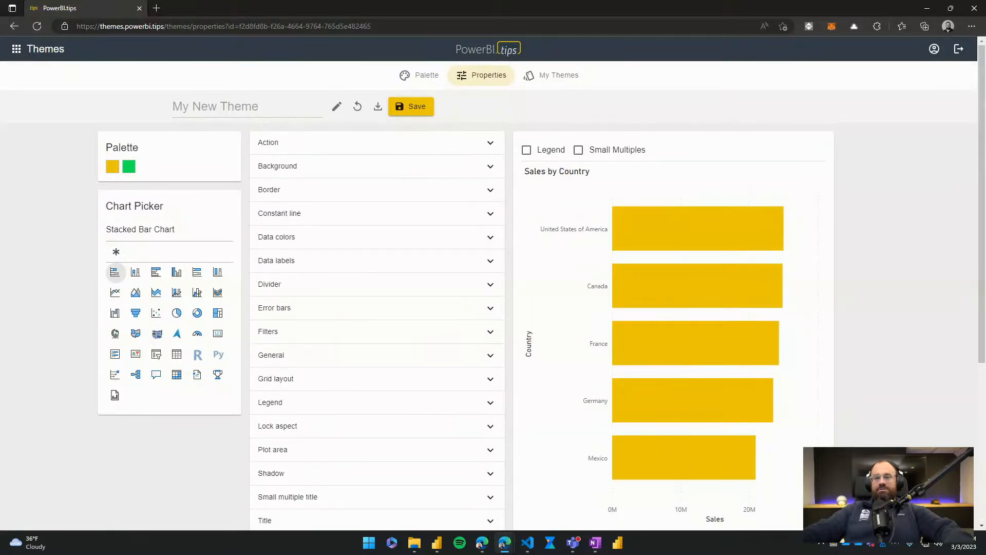
pyautogui.click(697, 228)
pyautogui.click(698, 228)
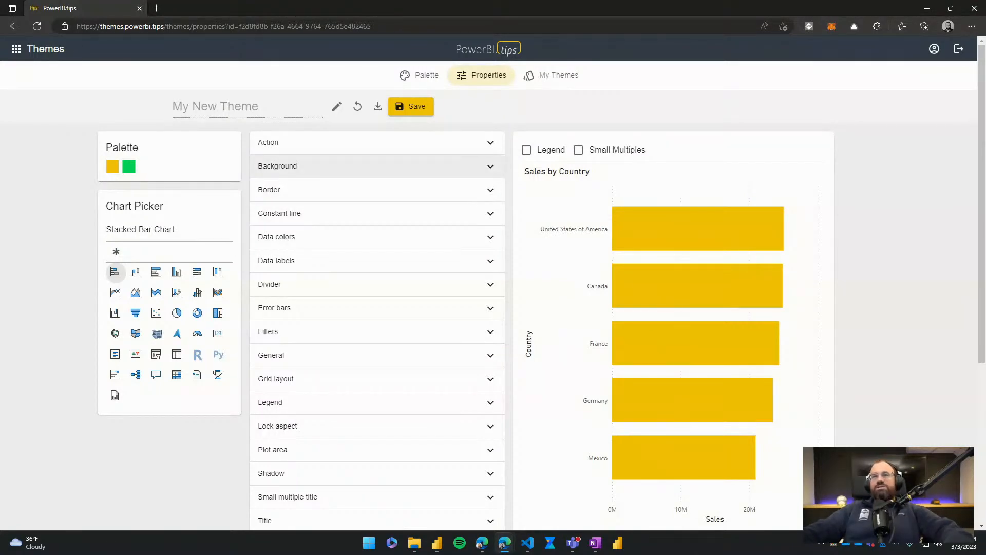
# - Set the stacked bar chart's background color to light gray
pyautogui.click(359, 165)
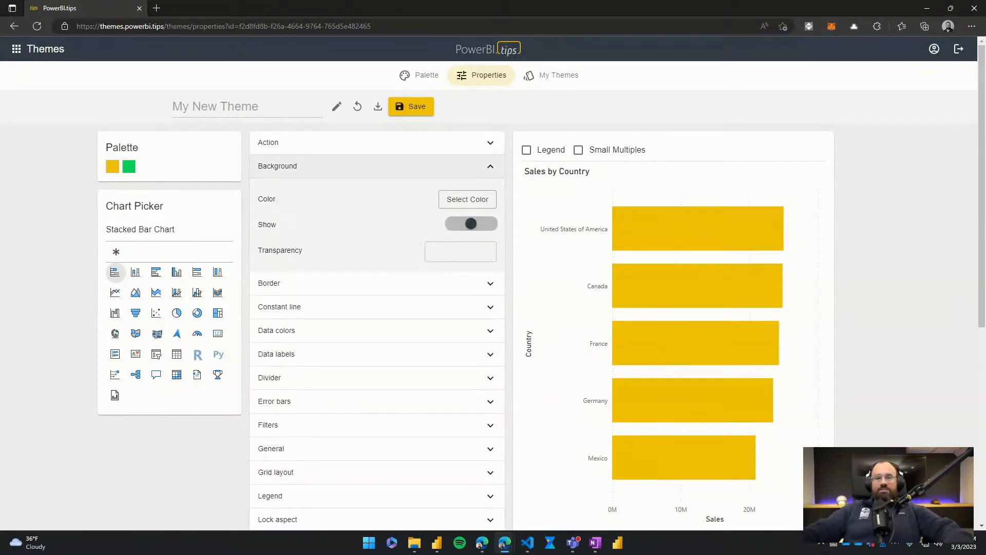
pyautogui.click(468, 199)
pyautogui.click(449, 239)
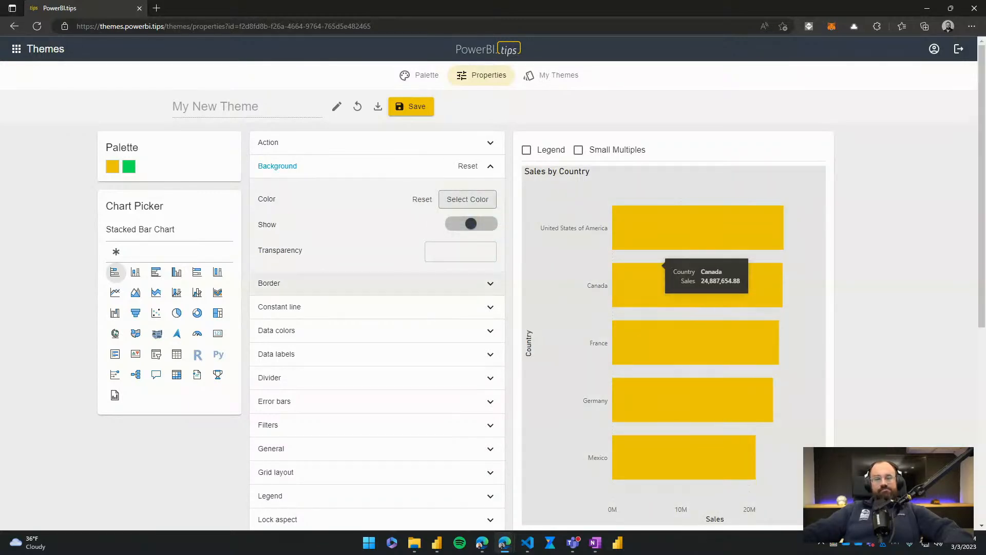
# - Show the legend in the chart preview and try bold text in the legend properties, clearing the bold setting again
pyautogui.scroll(-3, 370, 280)
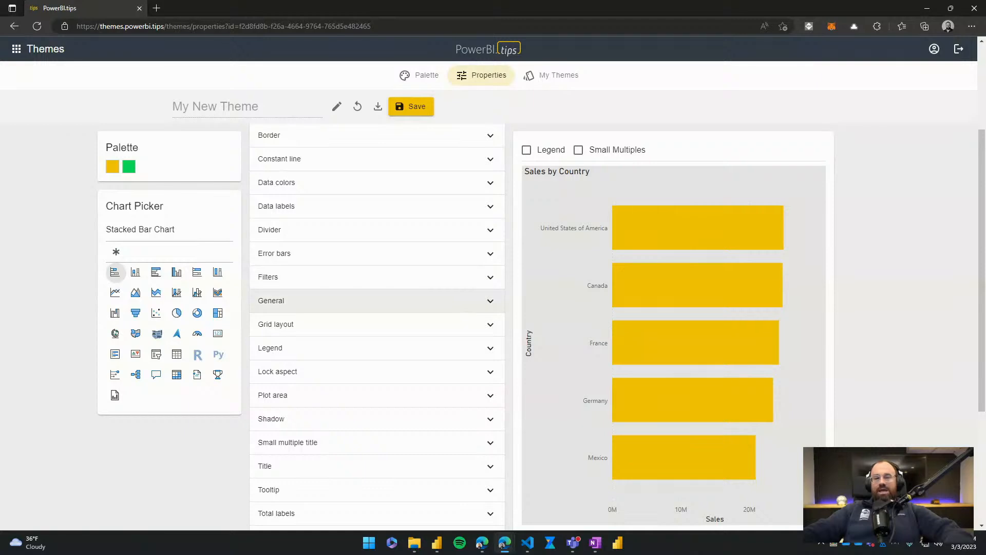
pyautogui.scroll(-3, 377, 323)
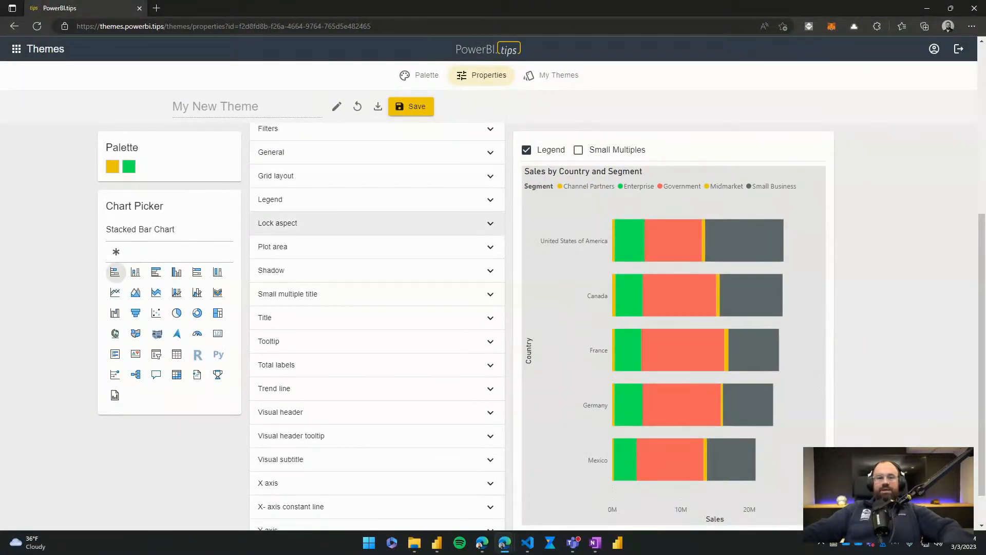
pyautogui.click(308, 199)
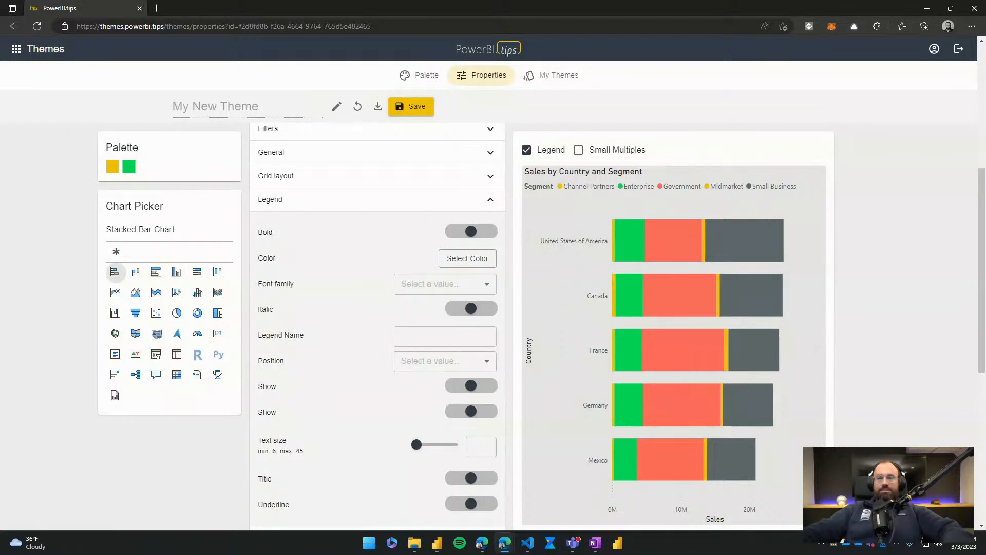
pyautogui.click(471, 231)
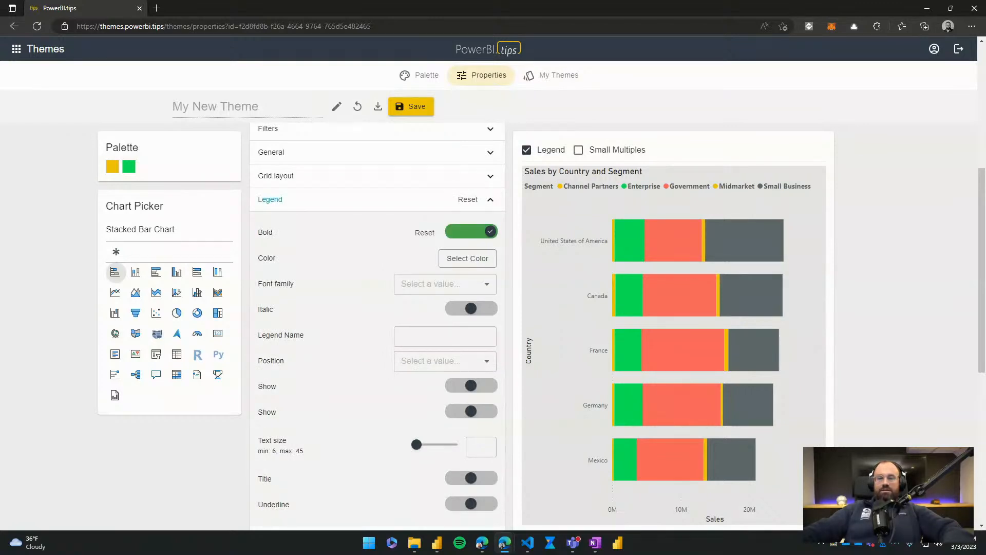
pyautogui.click(471, 231)
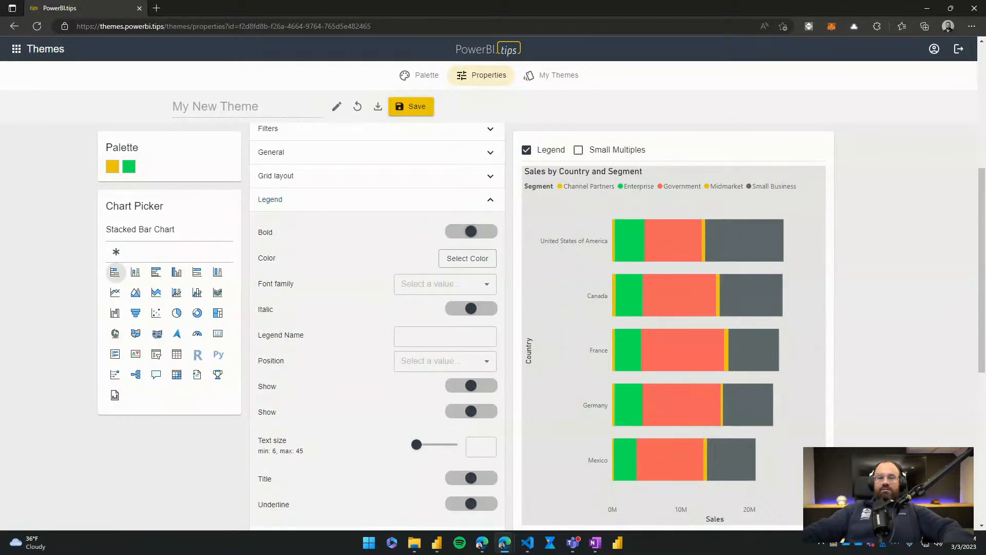
# - Try the palette yellow and white as the legend text color, and reset the color to its default
pyautogui.scroll(-2, 452, 282)
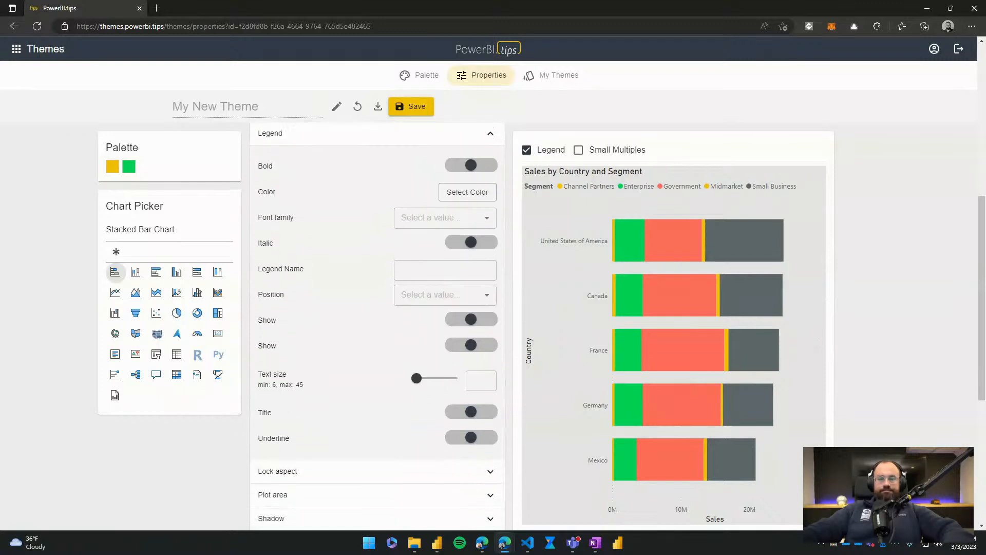
pyautogui.click(468, 184)
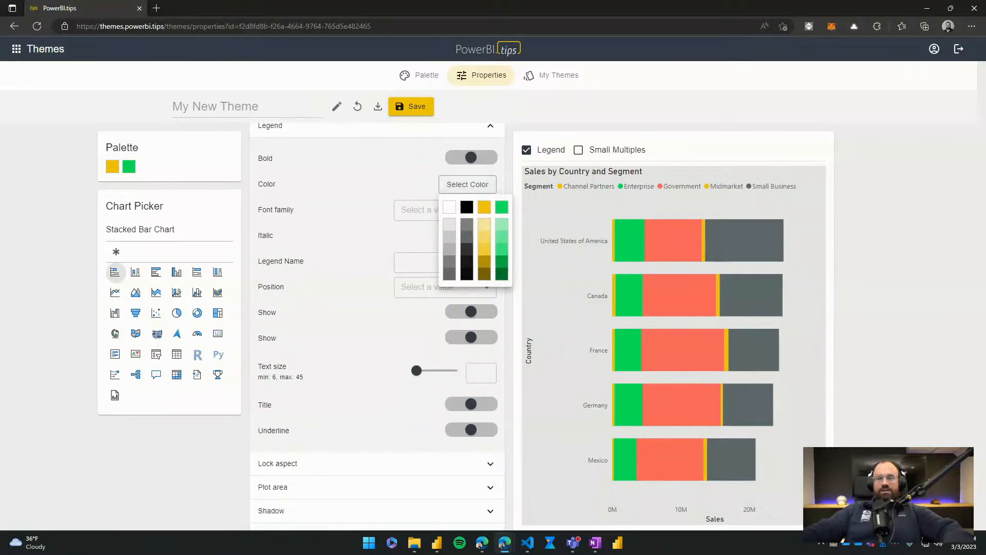
pyautogui.click(483, 207)
pyautogui.click(468, 184)
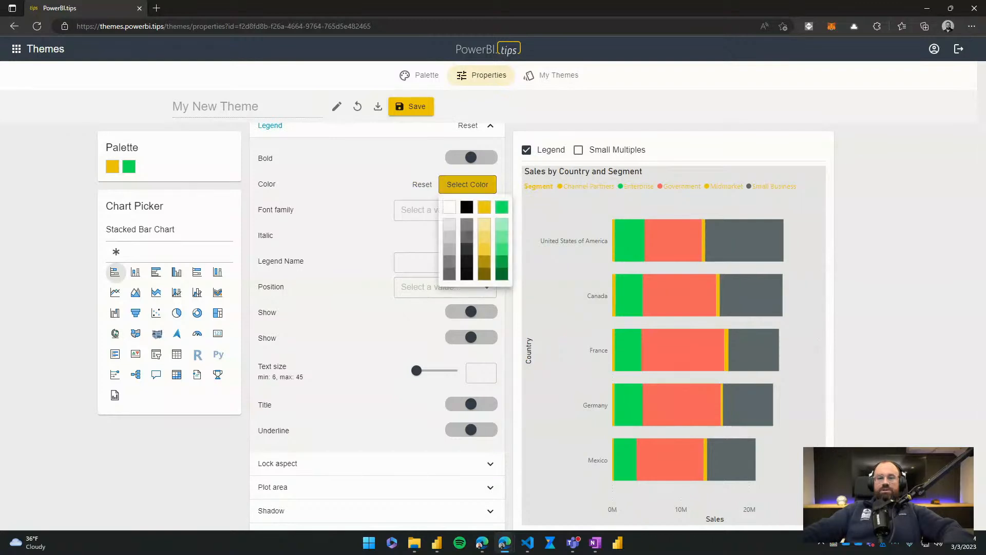
pyautogui.click(447, 205)
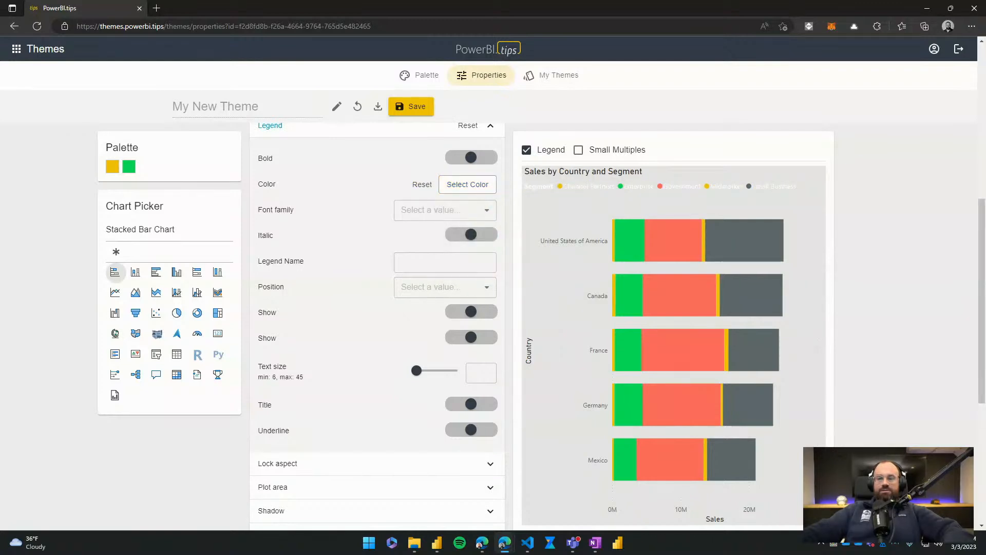
pyautogui.click(422, 184)
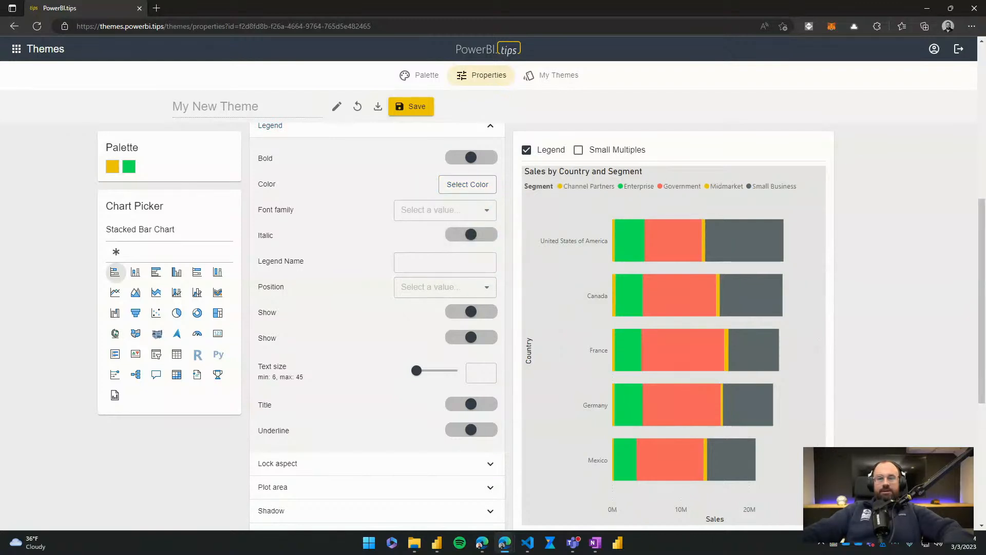
# - Look through the remaining property sections and show small multiples in the chart preview
pyautogui.scroll(-6, 377, 308)
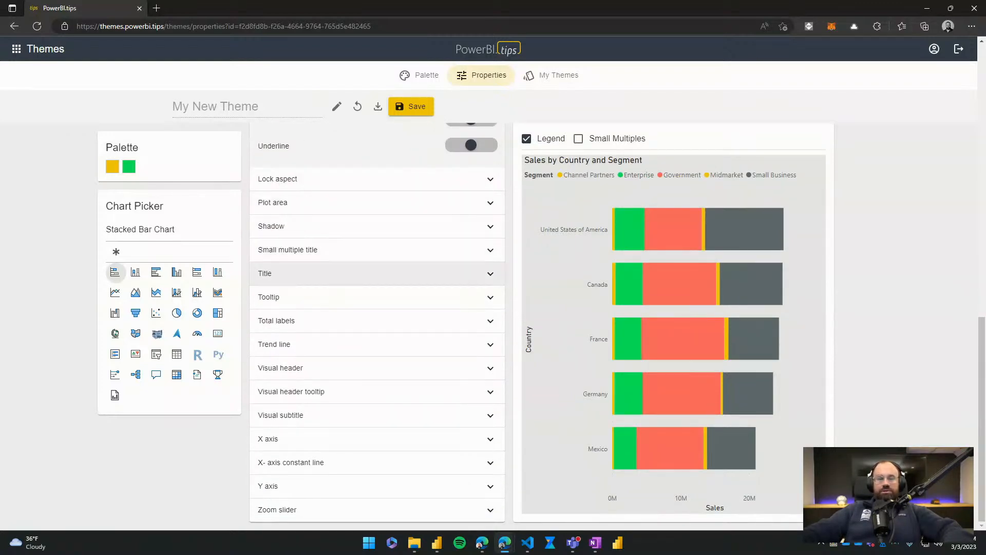
pyautogui.scroll(2, 377, 275)
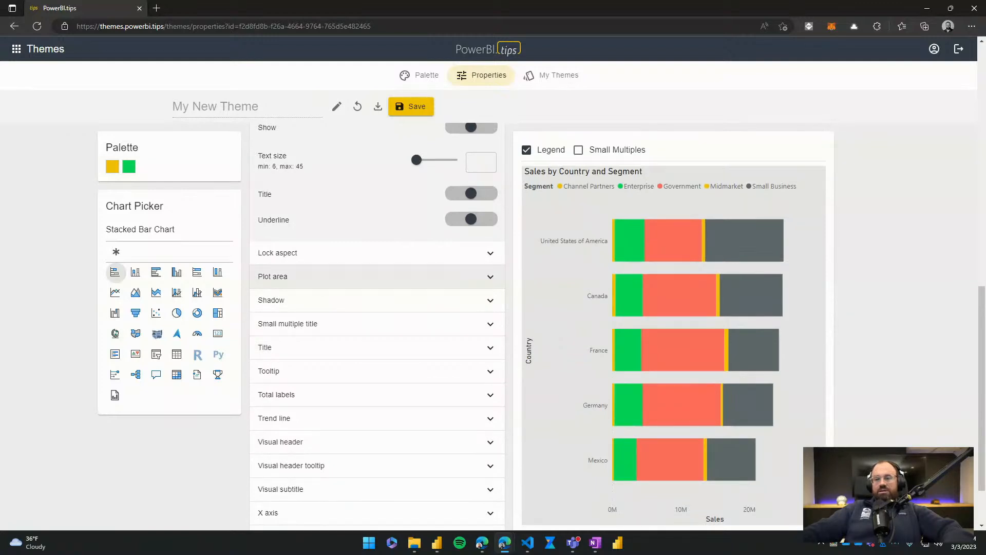
pyautogui.scroll(-2, 377, 275)
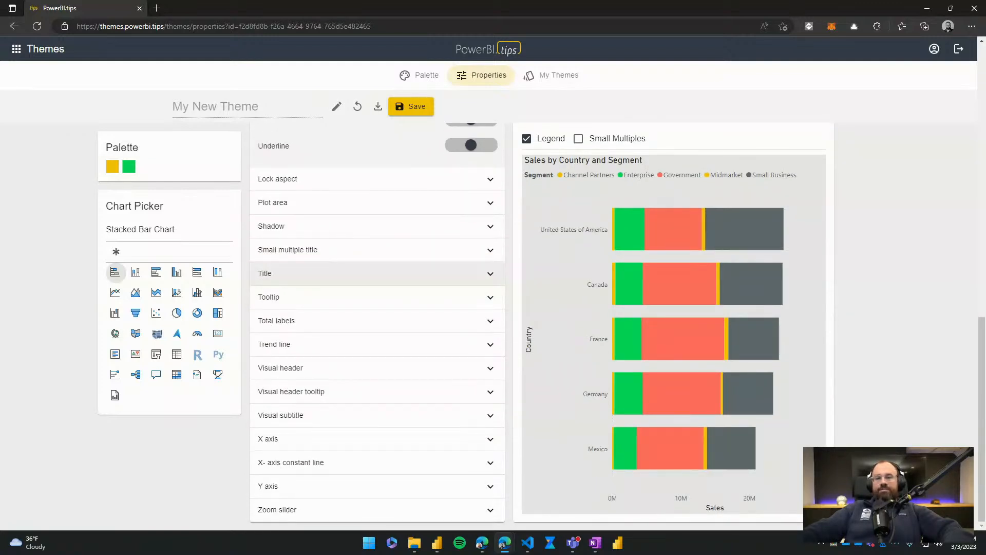
pyautogui.scroll(5, 377, 275)
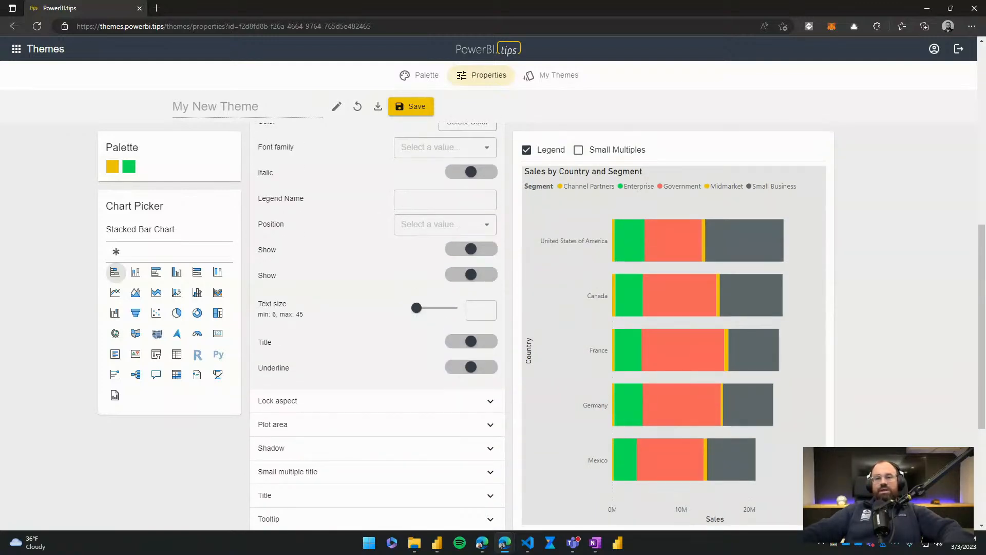
pyautogui.click(578, 150)
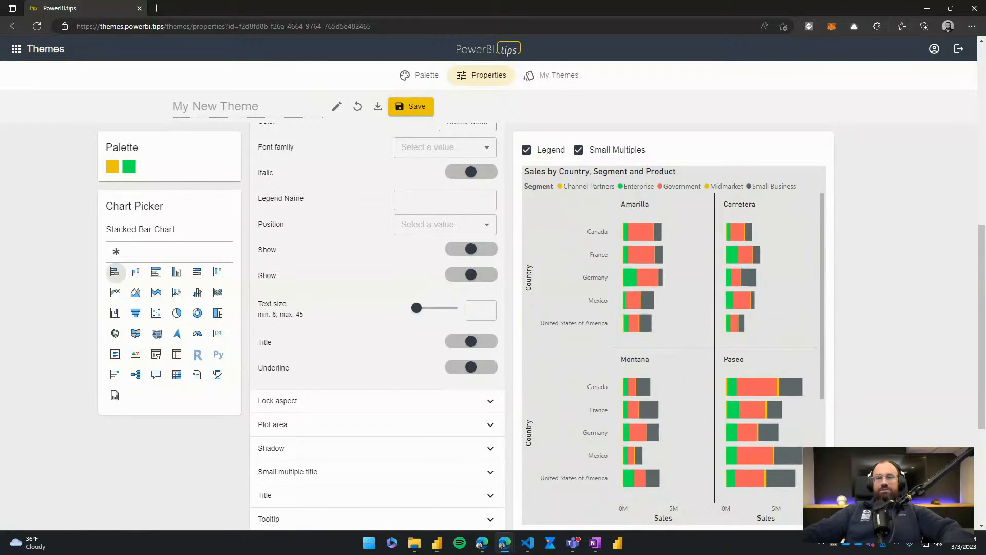
# - Return to the palette, move green #0ff25b above yellow, and add blue #0f2af2, purple #c00ff2 and pink #f20fba
pyautogui.click(420, 75)
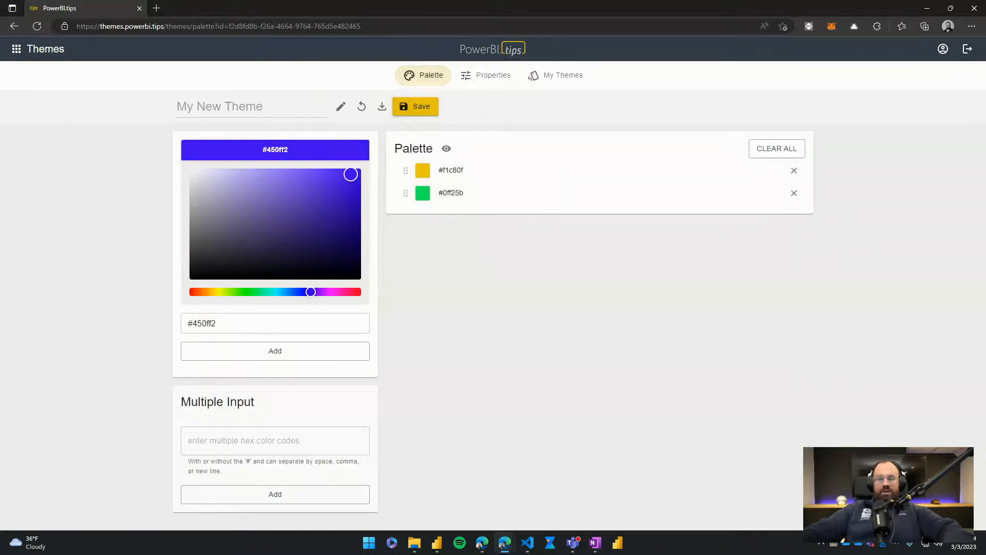
pyautogui.moveTo(406, 192); pyautogui.dragTo(405, 170)
pyautogui.click(300, 291)
pyautogui.click(275, 351)
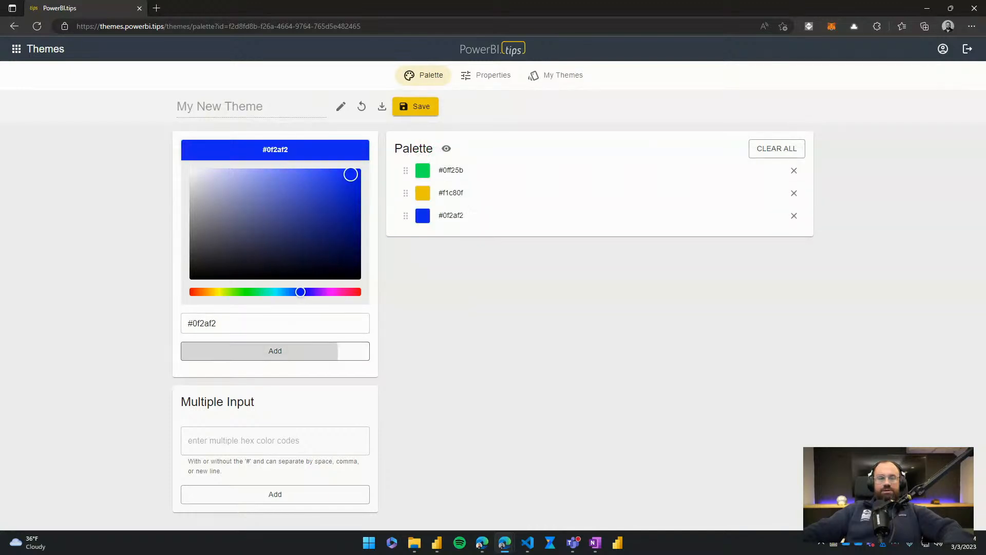
pyautogui.click(325, 292)
pyautogui.click(275, 351)
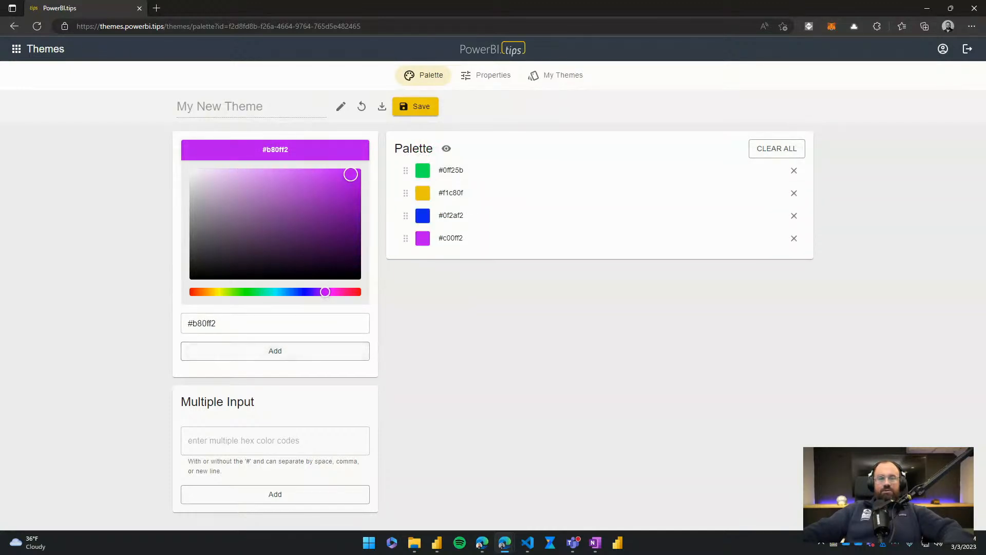
pyautogui.click(339, 292)
pyautogui.click(302, 292)
pyautogui.click(275, 350)
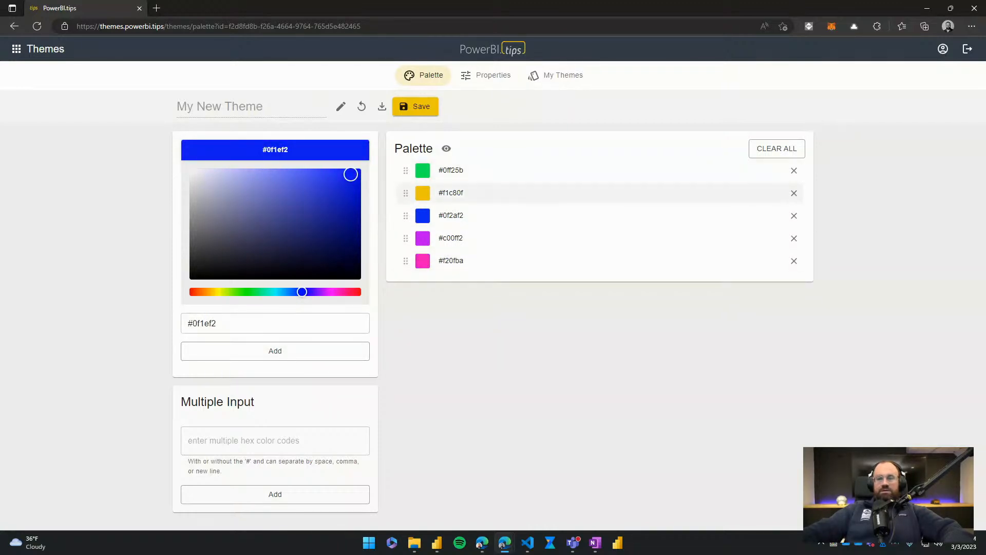
# - Reorder the palette colors to #0f2af2, #f1c80f, #0ff25b, #f20fba and #c00ff2
pyautogui.moveTo(405, 170); pyautogui.dragTo(405, 239)
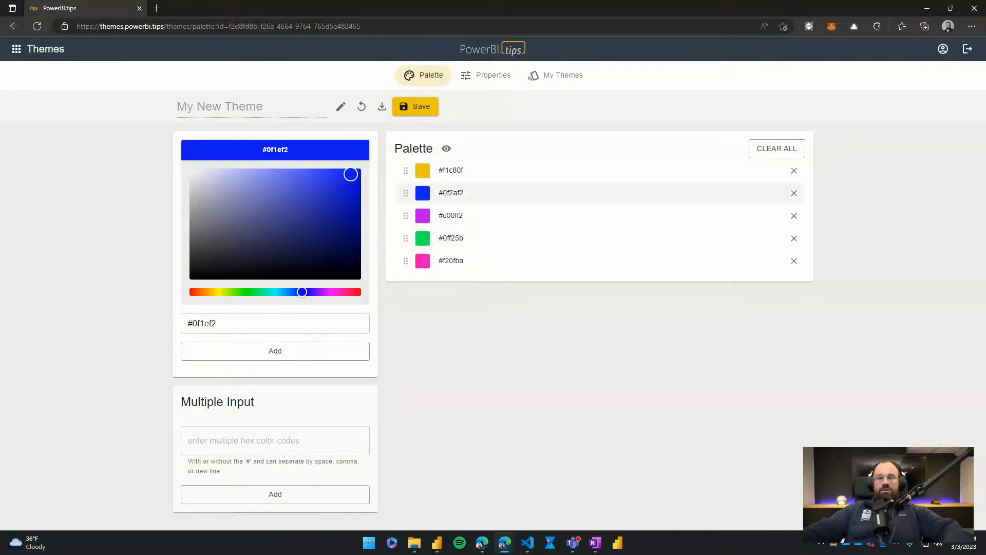
pyautogui.moveTo(405, 193); pyautogui.dragTo(406, 170)
pyautogui.moveTo(405, 215); pyautogui.dragTo(406, 261)
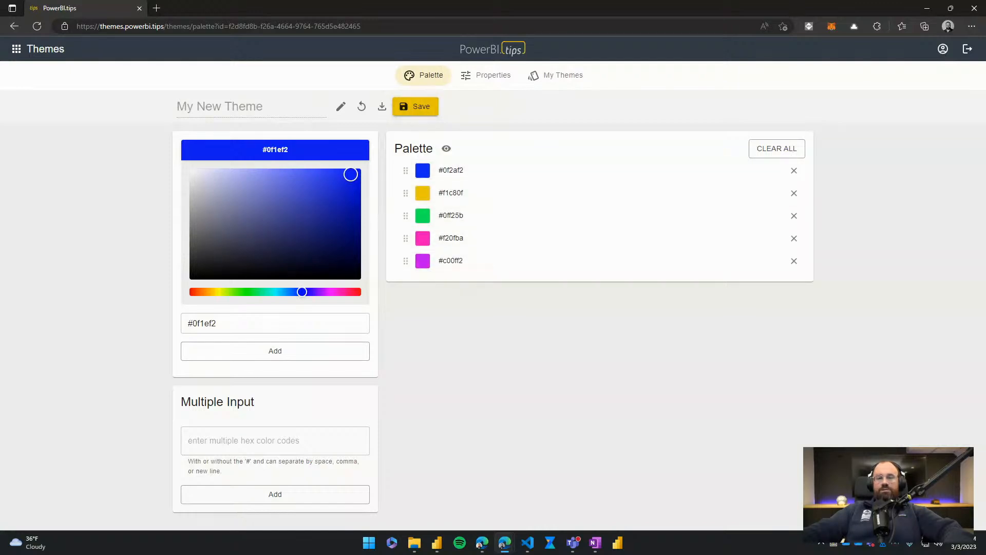
# - Return to the theme properties, show the legend in the stacked bar chart preview and look through the property sections
pyautogui.click(486, 75)
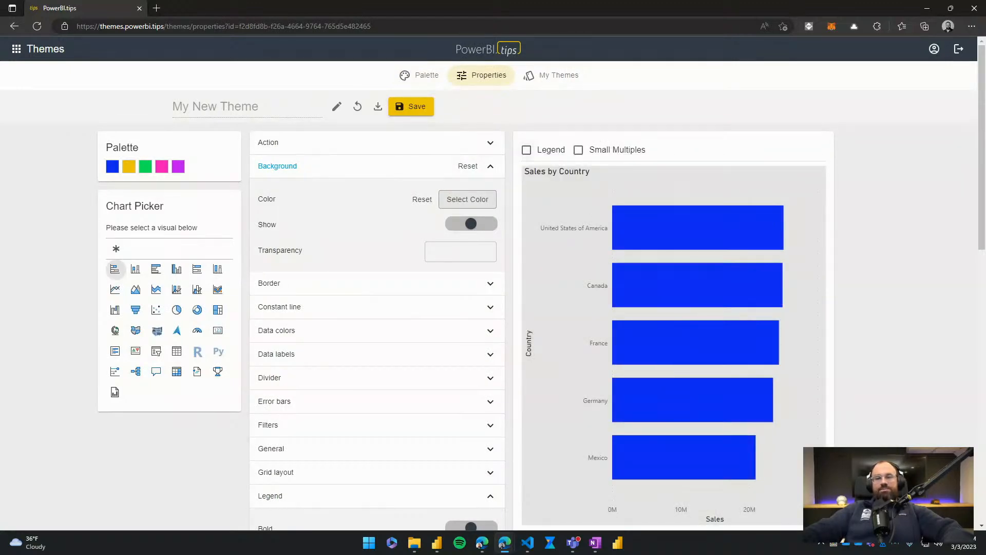
pyautogui.click(526, 149)
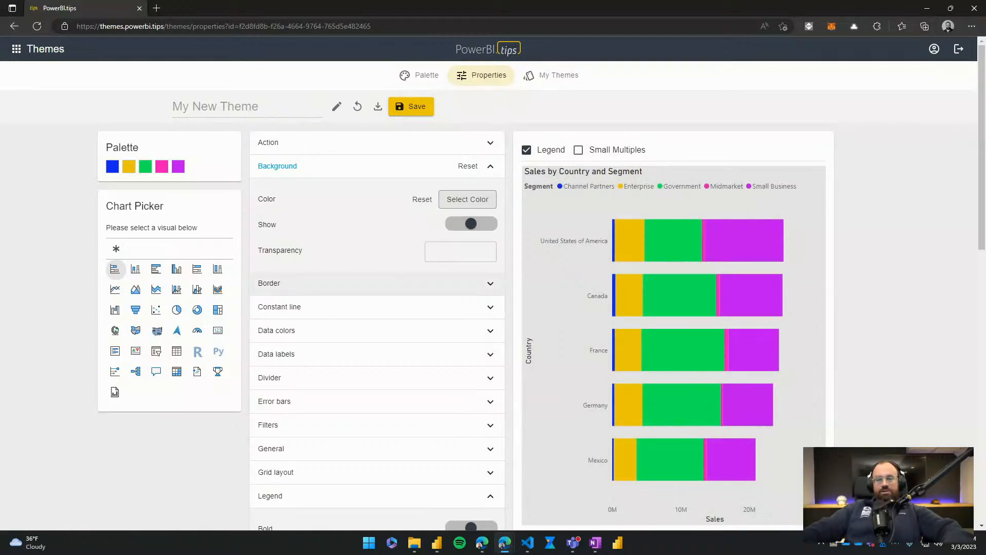
pyautogui.scroll(-2, 377, 283)
pyautogui.scroll(-12, 378, 323)
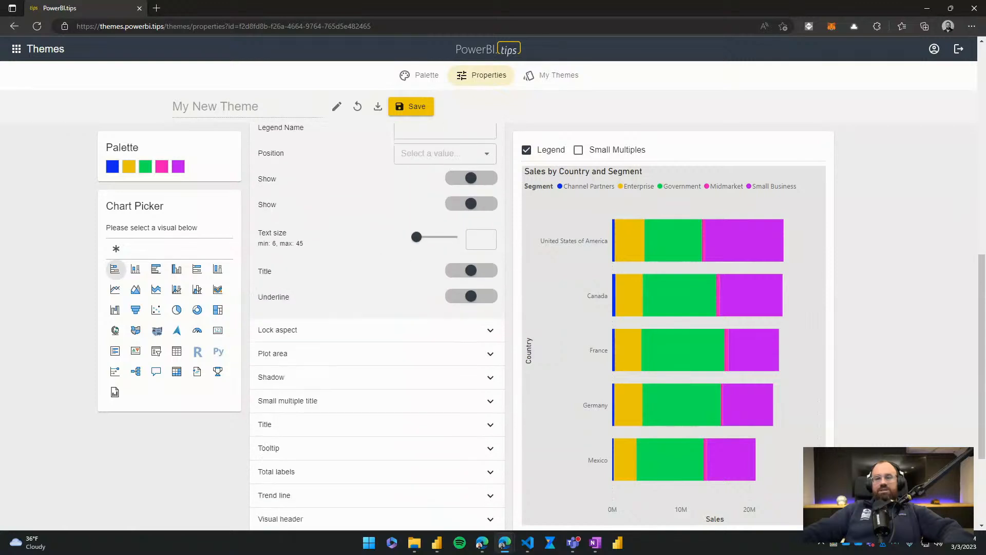
# - Set the stacked bar chart's title alignment to Center and its text size to 19
pyautogui.scroll(-3, 378, 297)
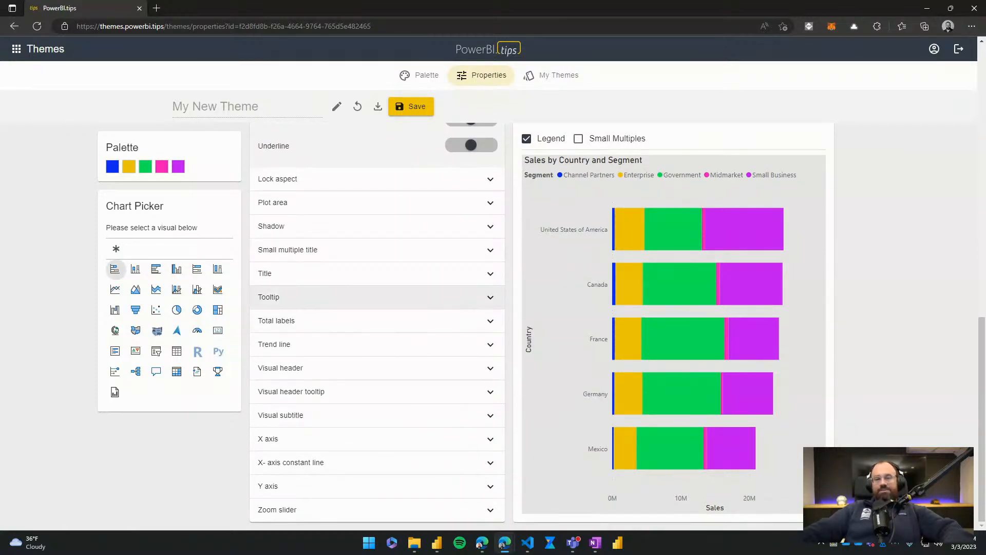
pyautogui.click(378, 273)
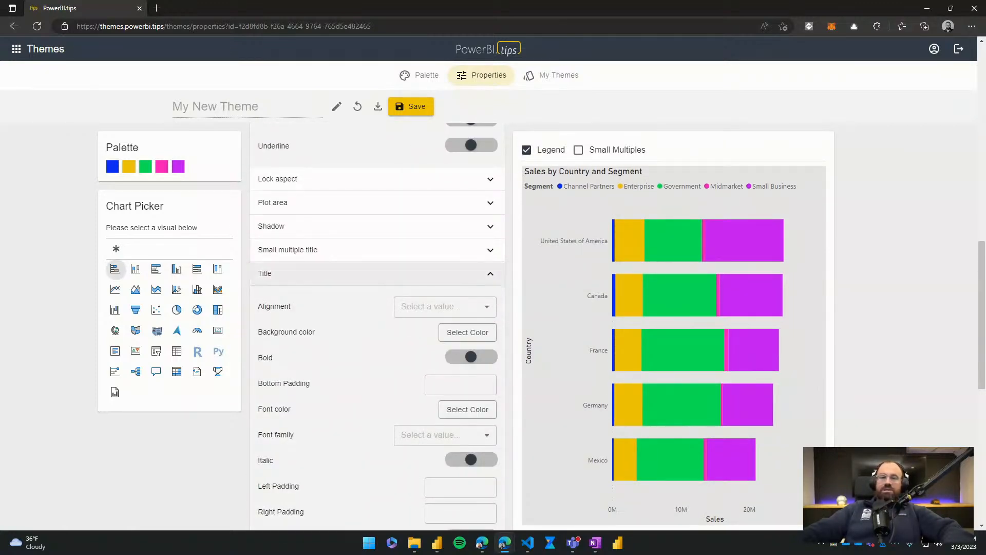
pyautogui.click(444, 307)
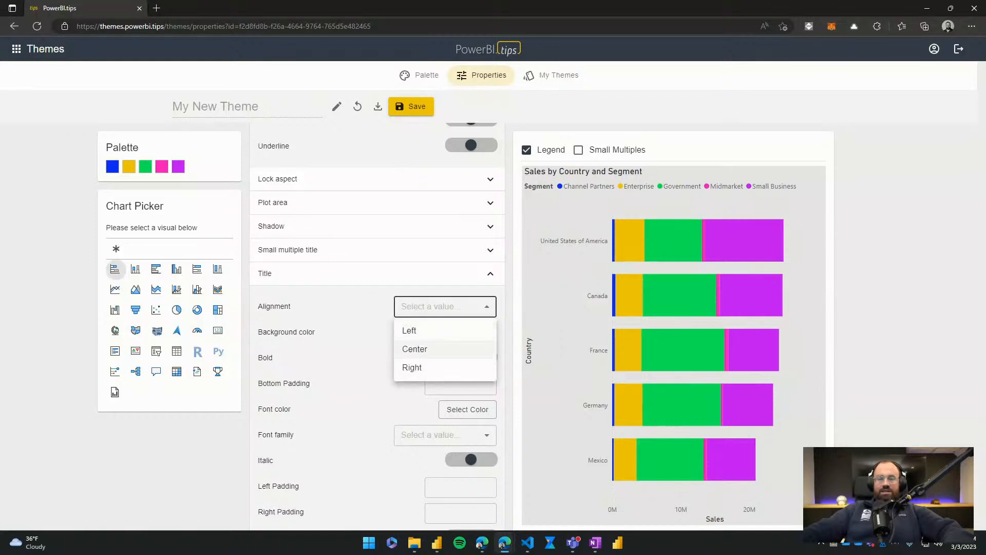
pyautogui.click(414, 349)
pyautogui.scroll(-3, 417, 422)
pyautogui.moveTo(417, 422); pyautogui.dragTo(430, 422)
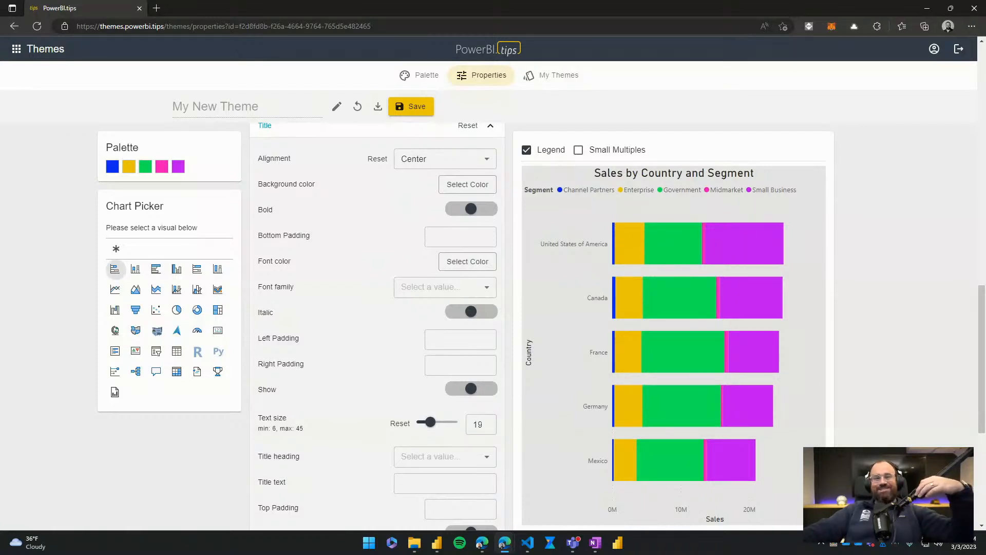
pyautogui.scroll(-5, 376, 329)
pyautogui.scroll(15, 376, 328)
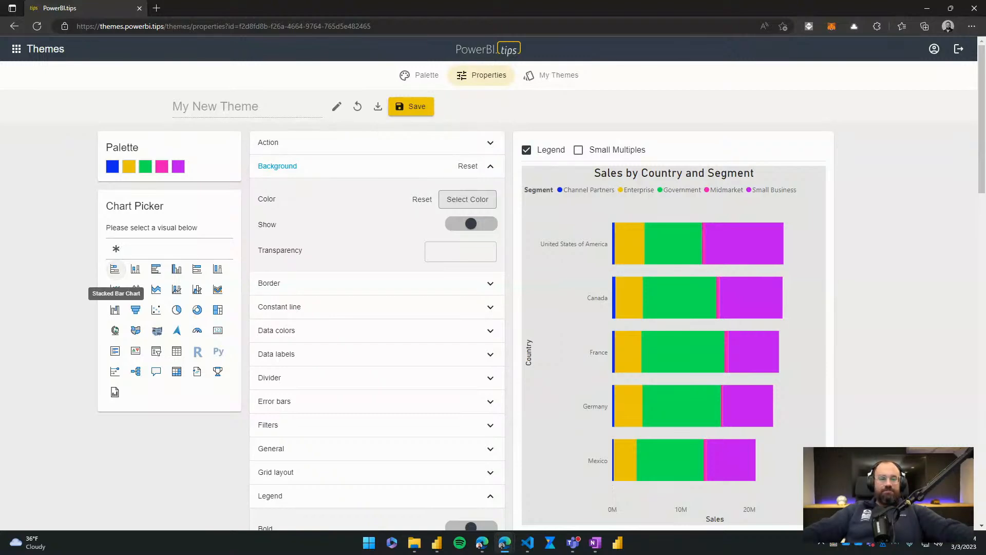
pyautogui.hotkey('ctrl', '1')
pyautogui.click(125, 268)
pyautogui.moveTo(65, 228)
pyautogui.mouseDown()
pyautogui.moveTo(137, 295)
pyautogui.moveTo(154, 295)
pyautogui.mouseUp()
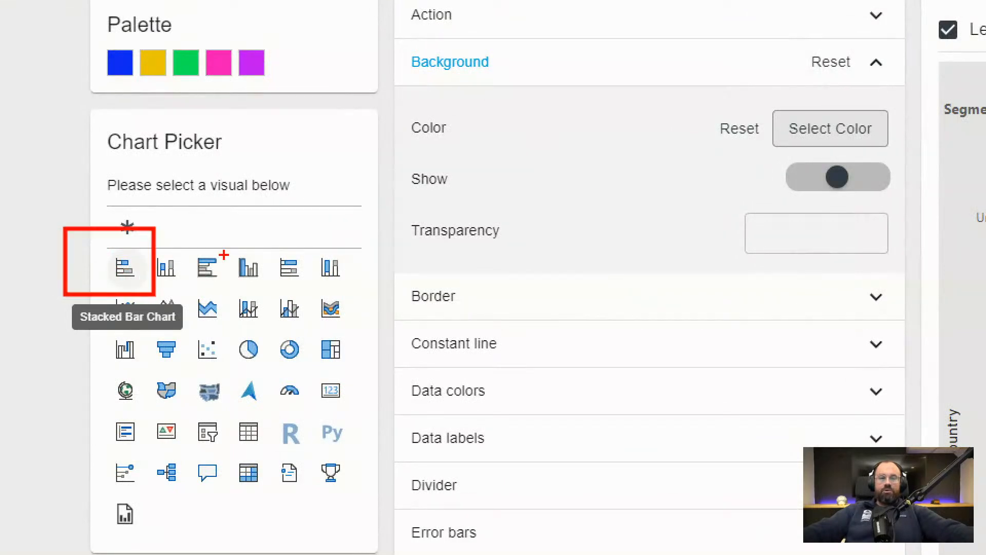
pyautogui.press('e')
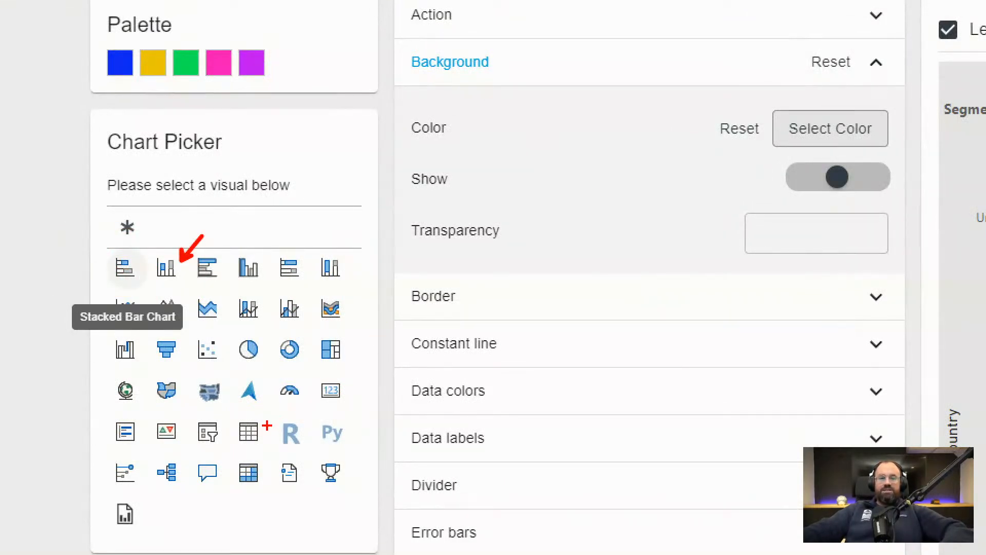
pyautogui.moveTo(266, 425); pyautogui.dragTo(370, 401)
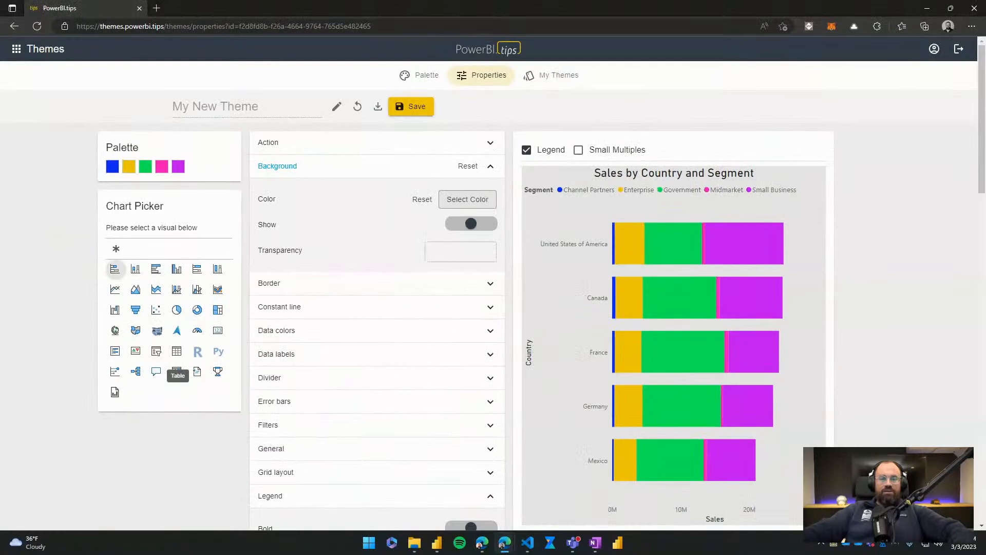
# - Switch to the Table visual and widen the Sales and Product columns in its preview
pyautogui.click(249, 432)
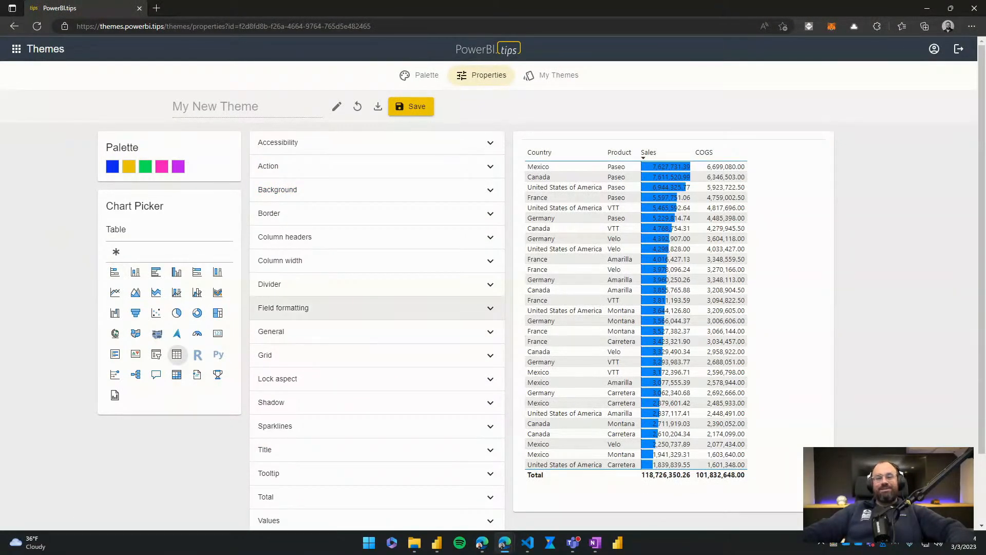
pyautogui.moveTo(690, 152); pyautogui.dragTo(712, 152)
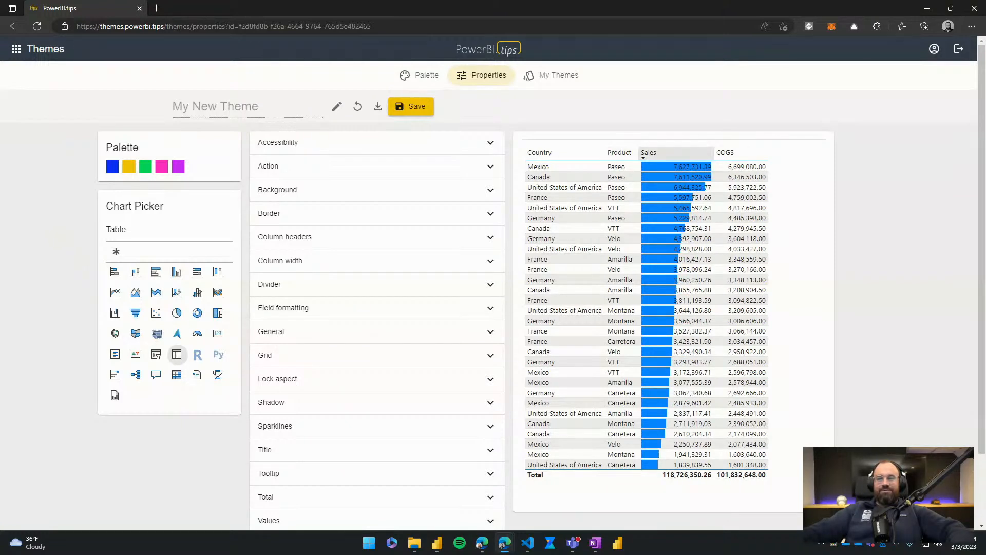
pyautogui.moveTo(639, 152); pyautogui.dragTo(664, 152)
pyautogui.click(678, 152)
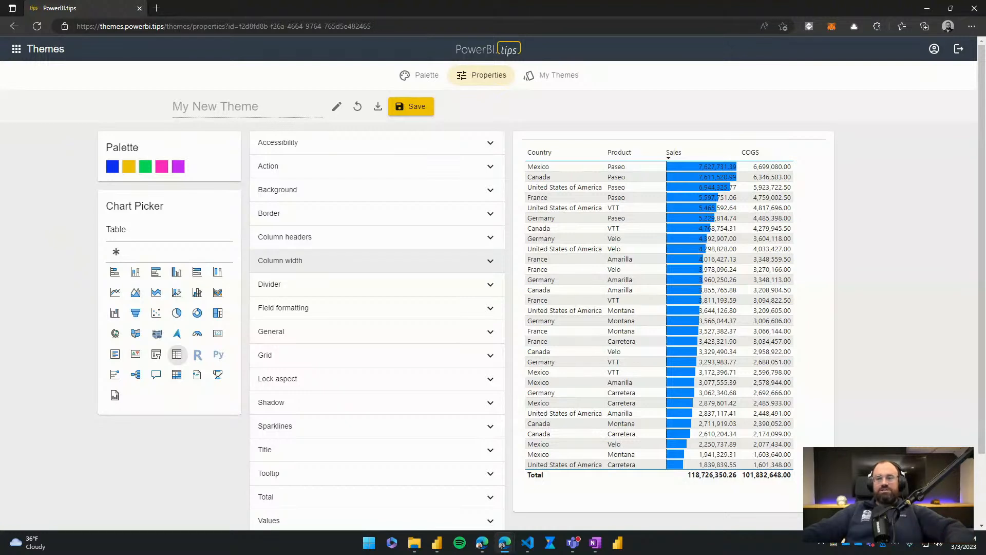
# - Set the table's column header alignment to Center and the header text size to 18
pyautogui.click(308, 237)
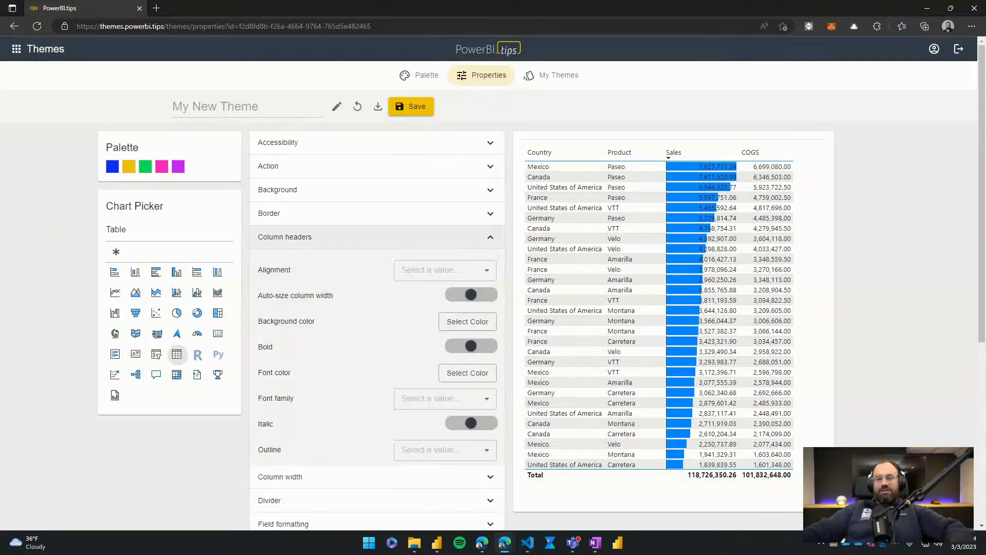
pyautogui.click(445, 270)
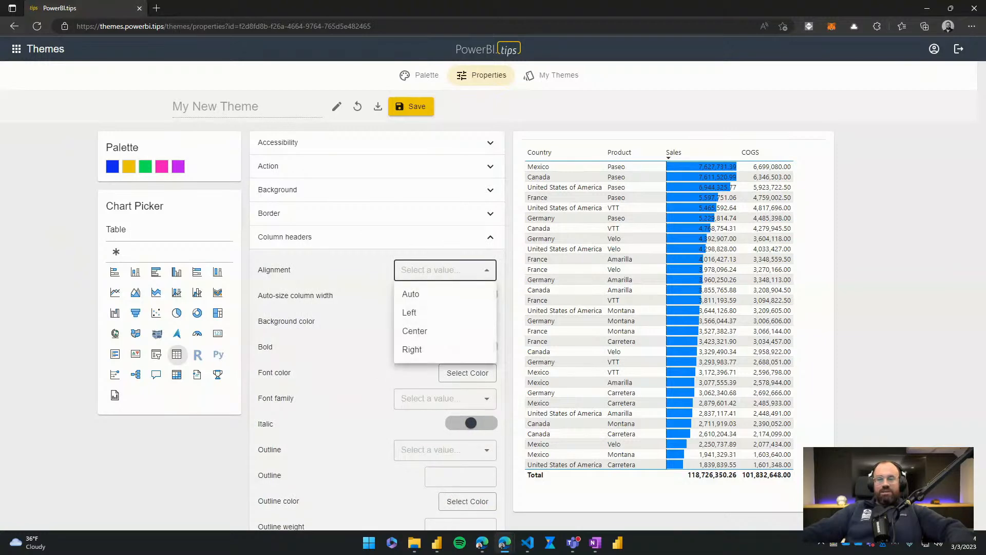
pyautogui.click(421, 331)
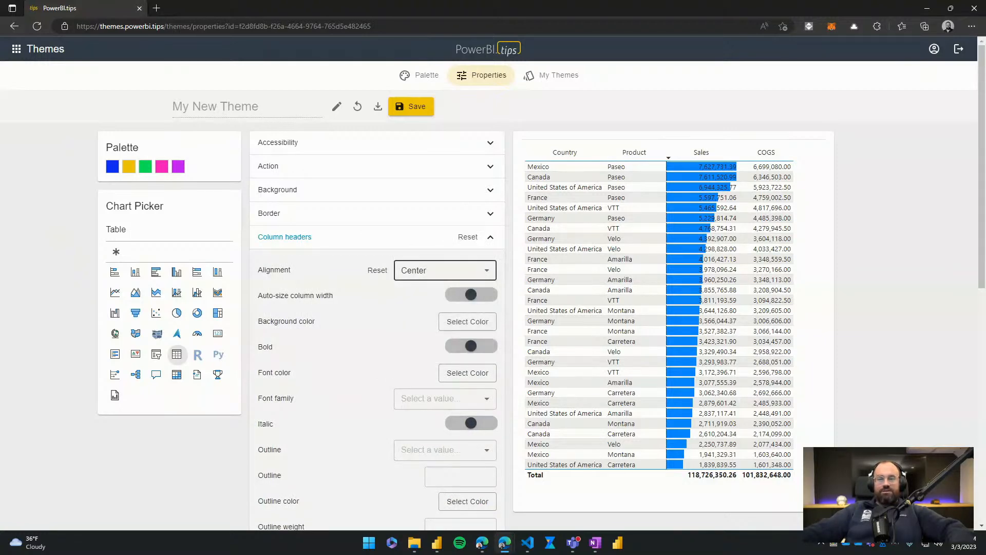
pyautogui.scroll(-3, 377, 329)
pyautogui.moveTo(416, 410); pyautogui.dragTo(429, 411)
pyautogui.scroll(-4, 377, 376)
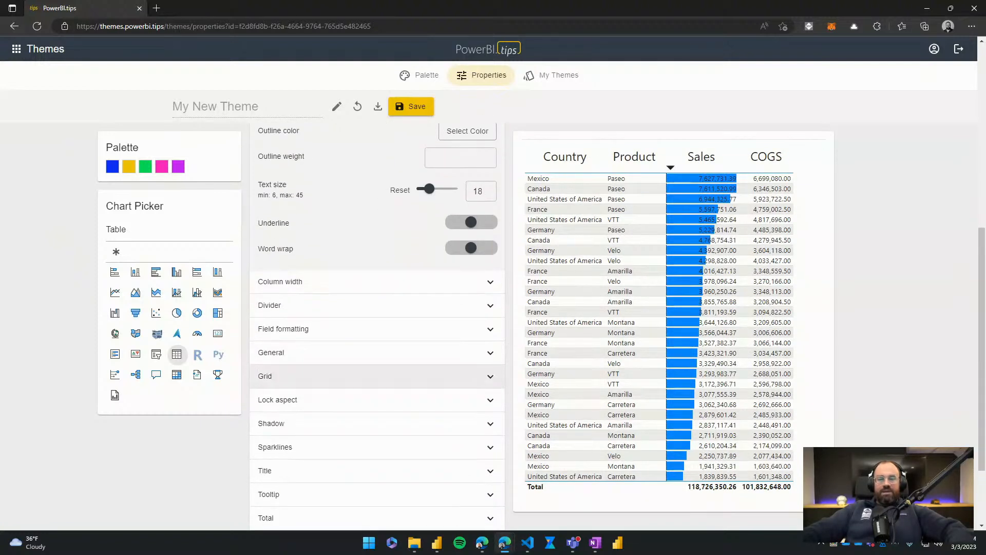
# - Try setting the table's title alignment to Center and its title text to "Custom Text"
pyautogui.scroll(-2, 377, 390)
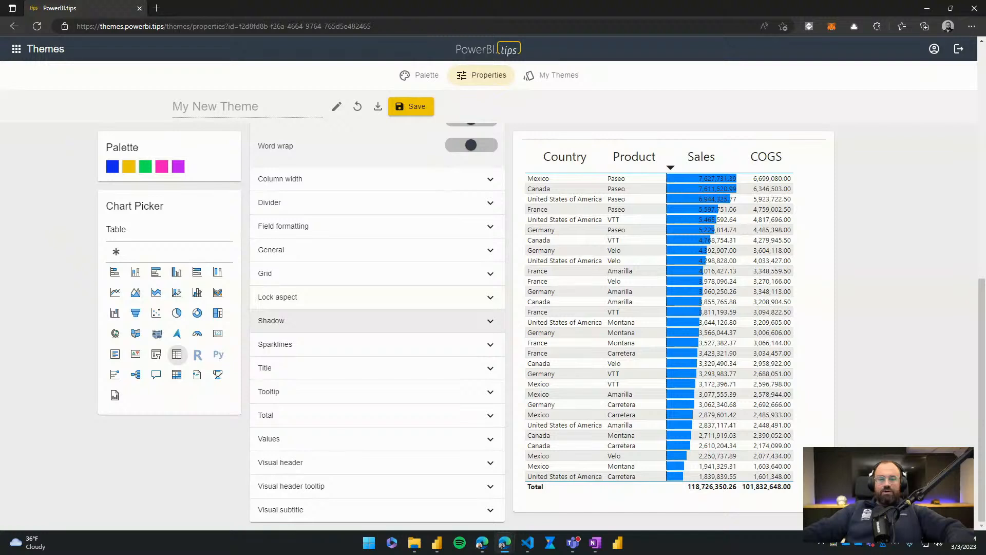
pyautogui.click(377, 368)
pyautogui.scroll(-3, 377, 368)
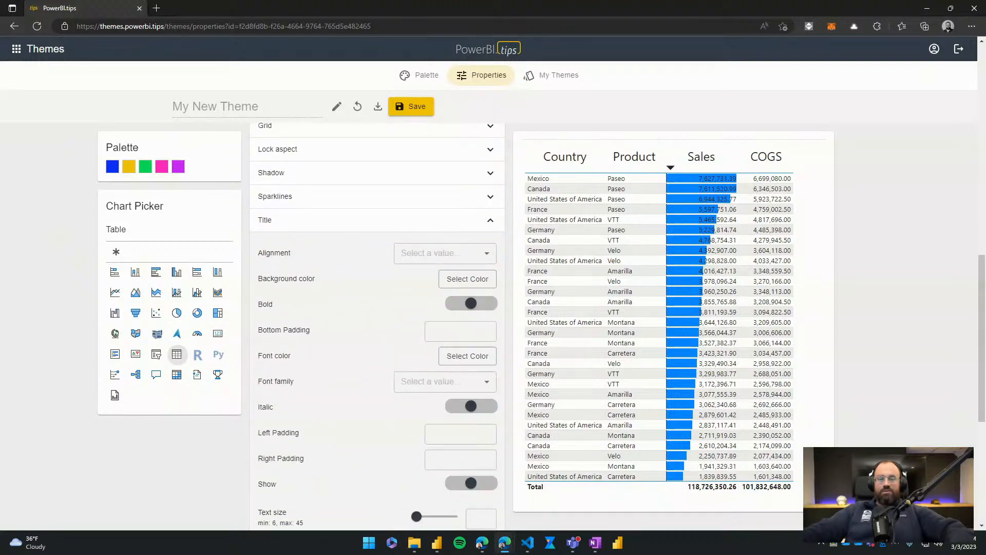
pyautogui.click(445, 252)
pyautogui.click(418, 293)
pyautogui.scroll(-4, 377, 329)
pyautogui.click(445, 355)
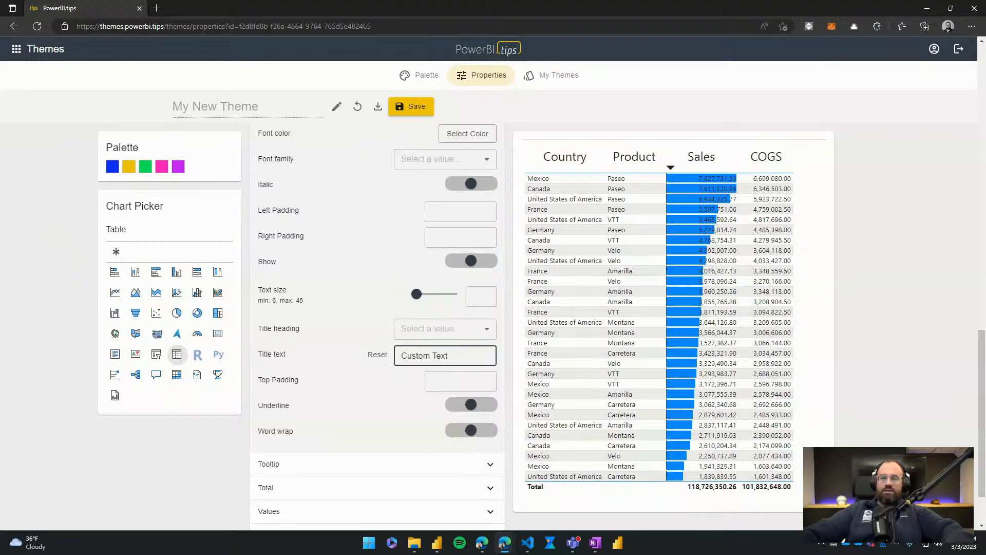
# - Reset the table's title text and all remaining Title settings, and collapse the Title section
pyautogui.scroll(5, 377, 329)
pyautogui.scroll(-5, 377, 329)
pyautogui.click(378, 354)
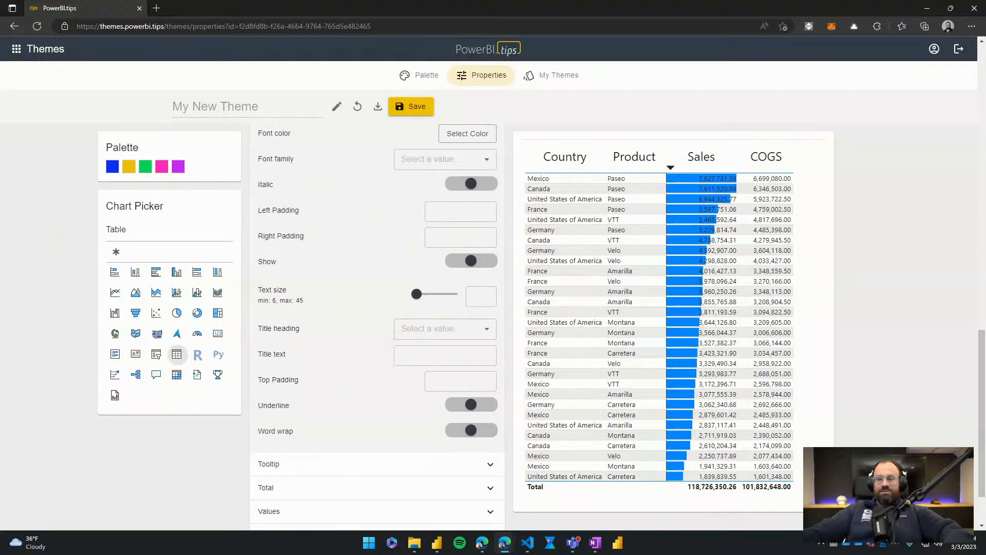
pyautogui.scroll(4, 377, 329)
pyautogui.click(444, 328)
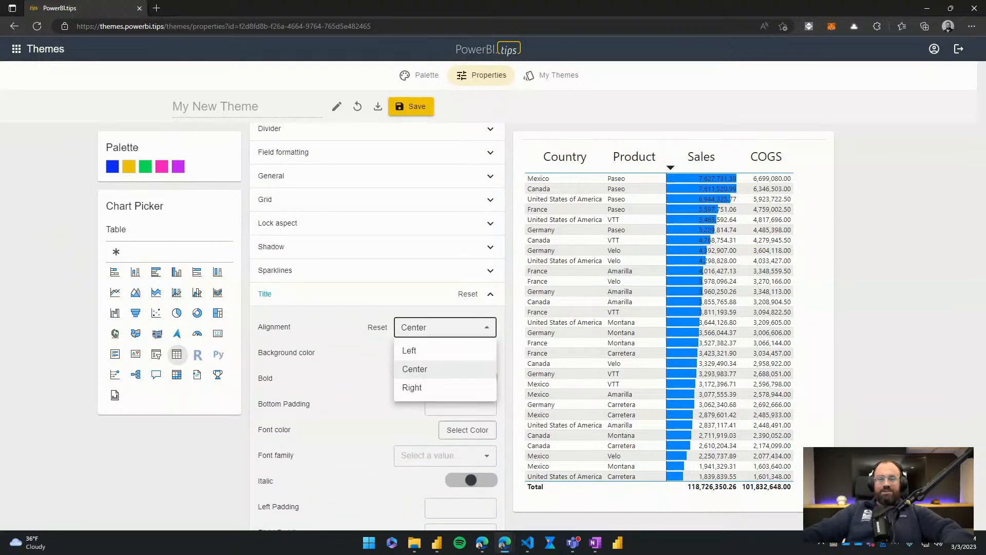
pyautogui.click(467, 294)
pyautogui.click(468, 294)
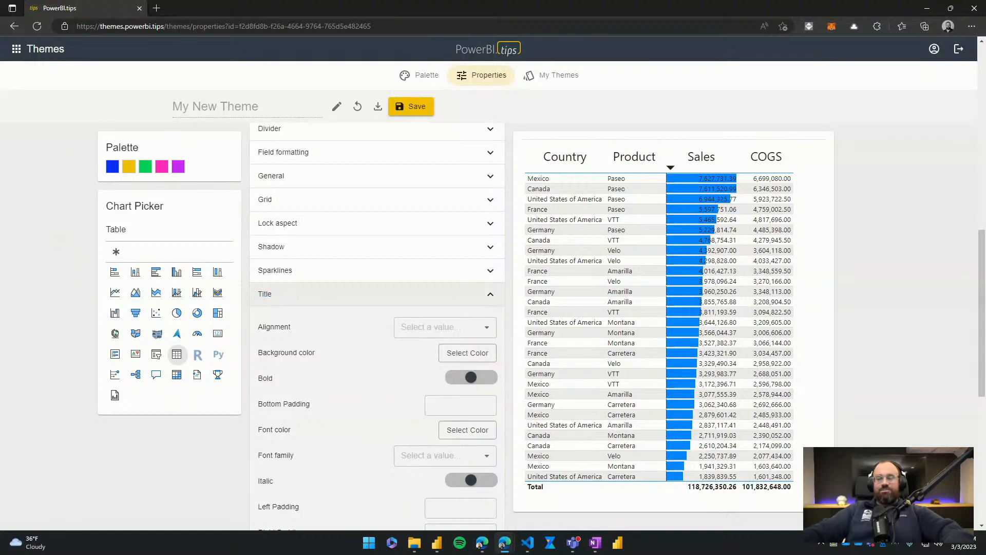
pyautogui.click(468, 293)
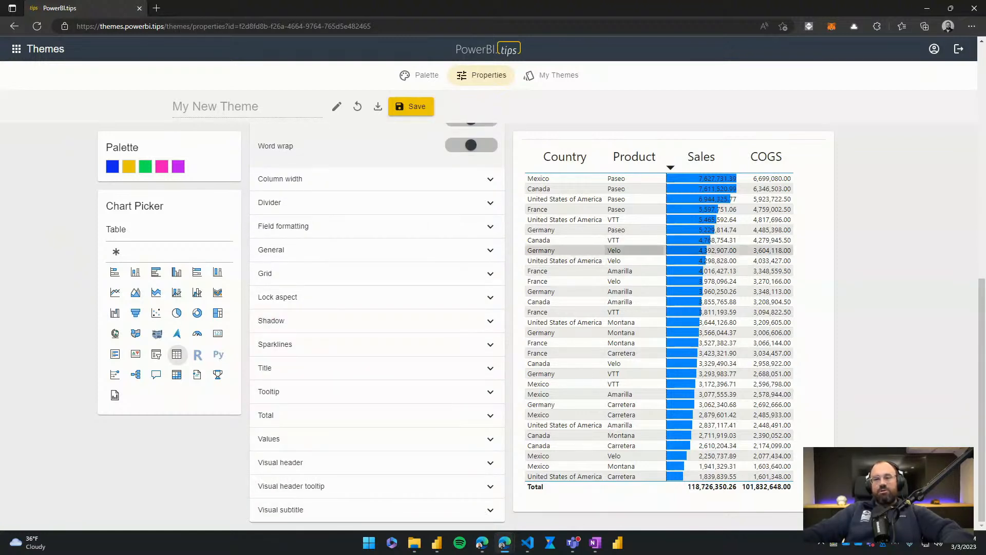
# - Collapse the Column headers section and look through the table's property sections and preview
pyautogui.scroll(1, 377, 231)
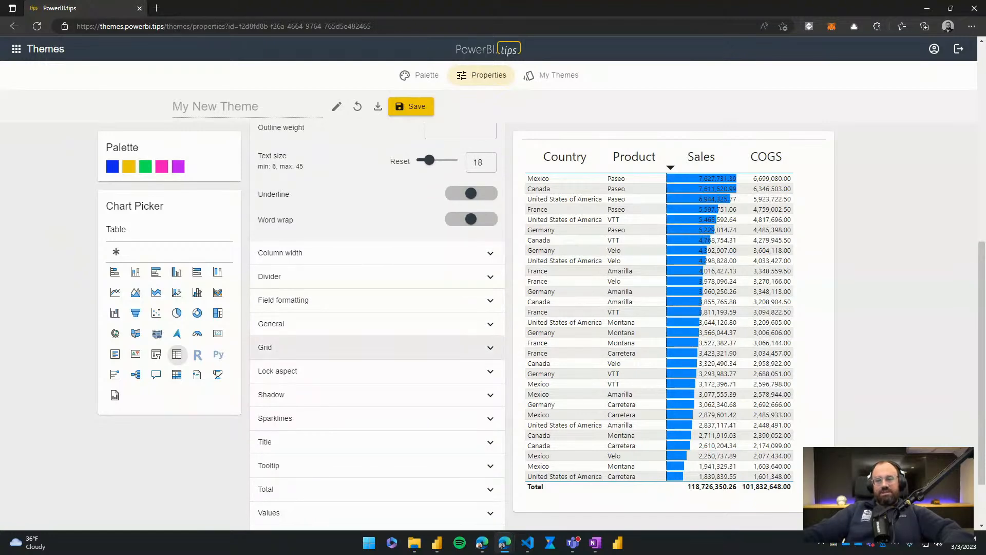
pyautogui.scroll(5, 378, 329)
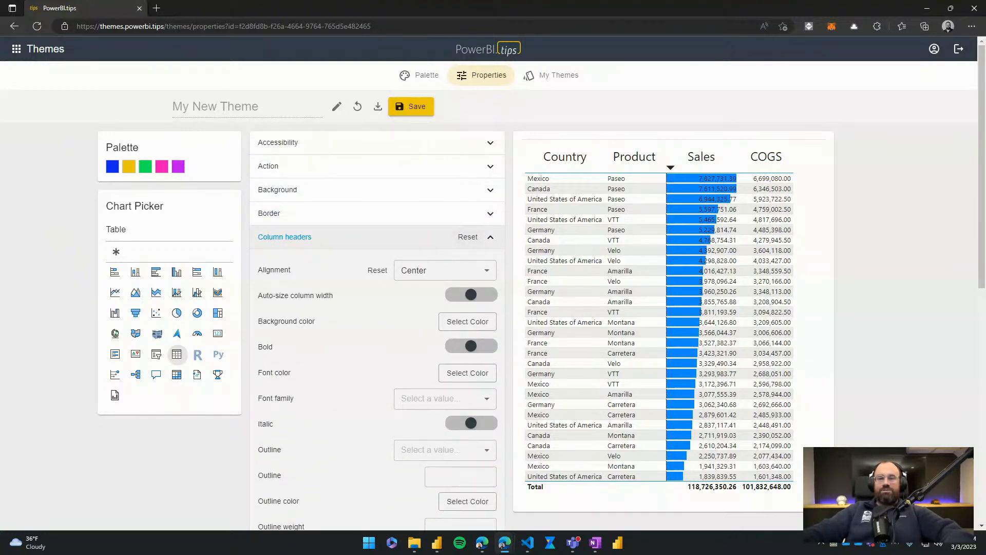
pyautogui.click(360, 237)
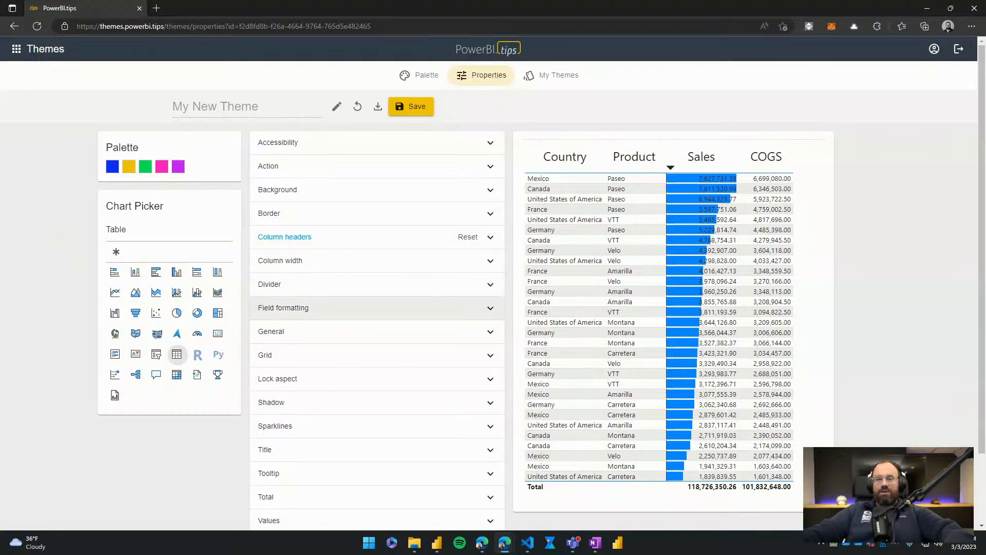
pyautogui.scroll(-3, 378, 328)
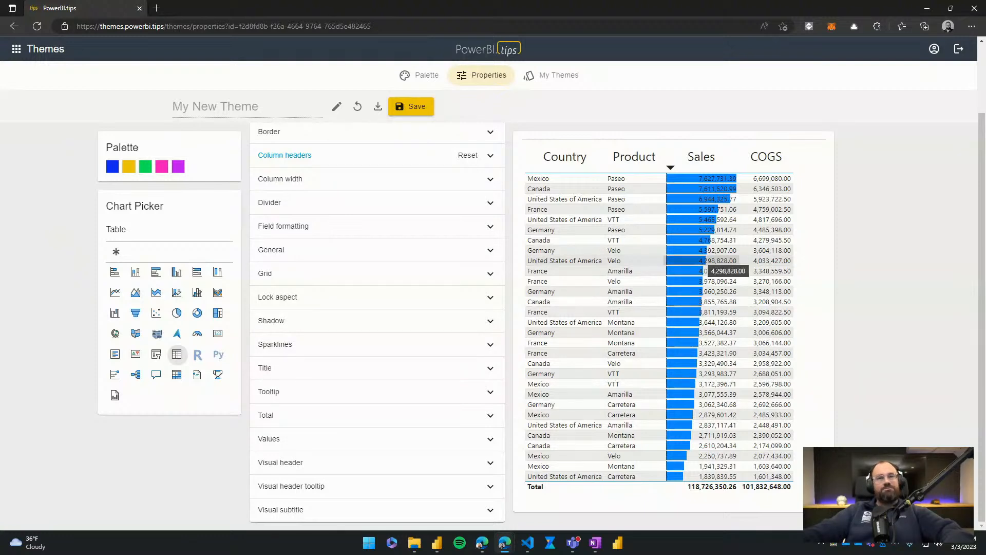
pyautogui.moveTo(703, 272)
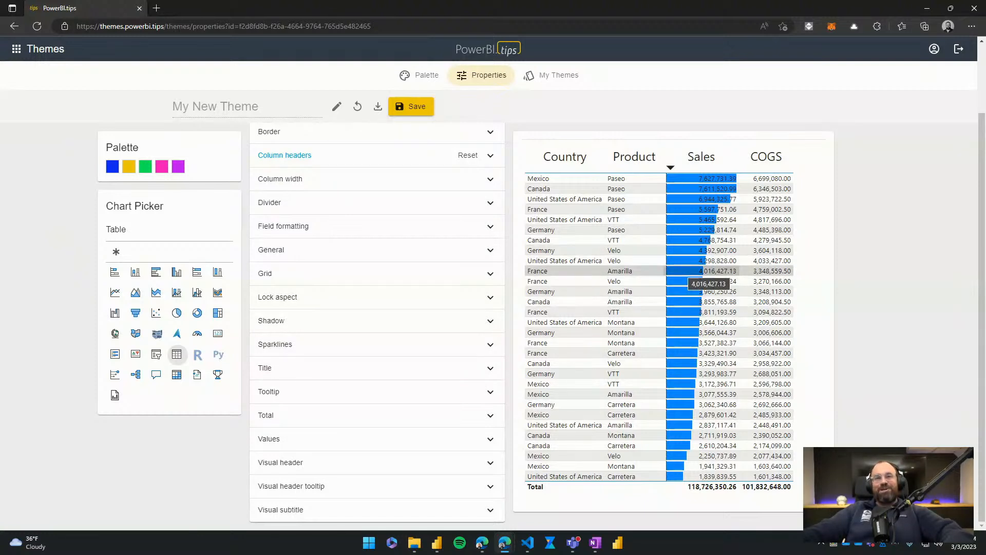
pyautogui.scroll(3, 377, 295)
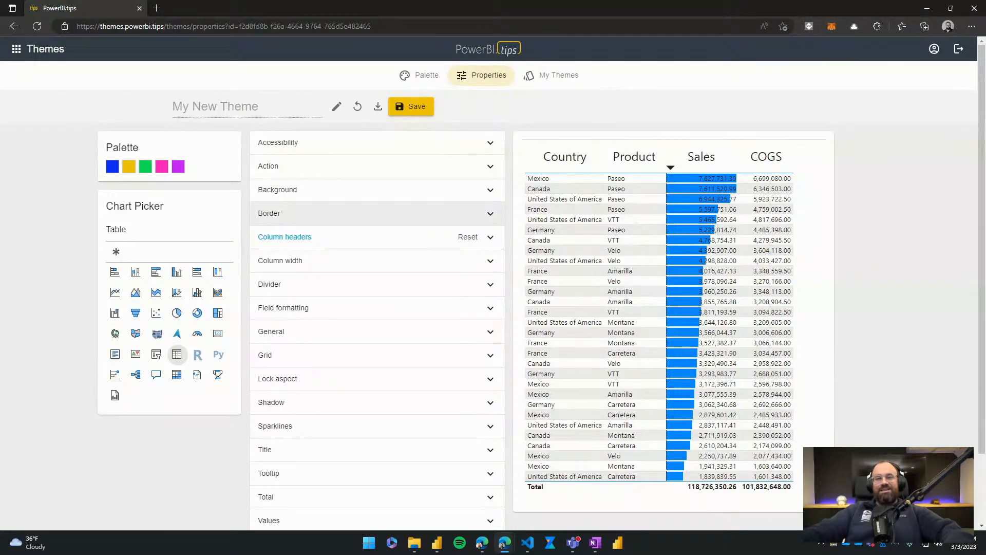